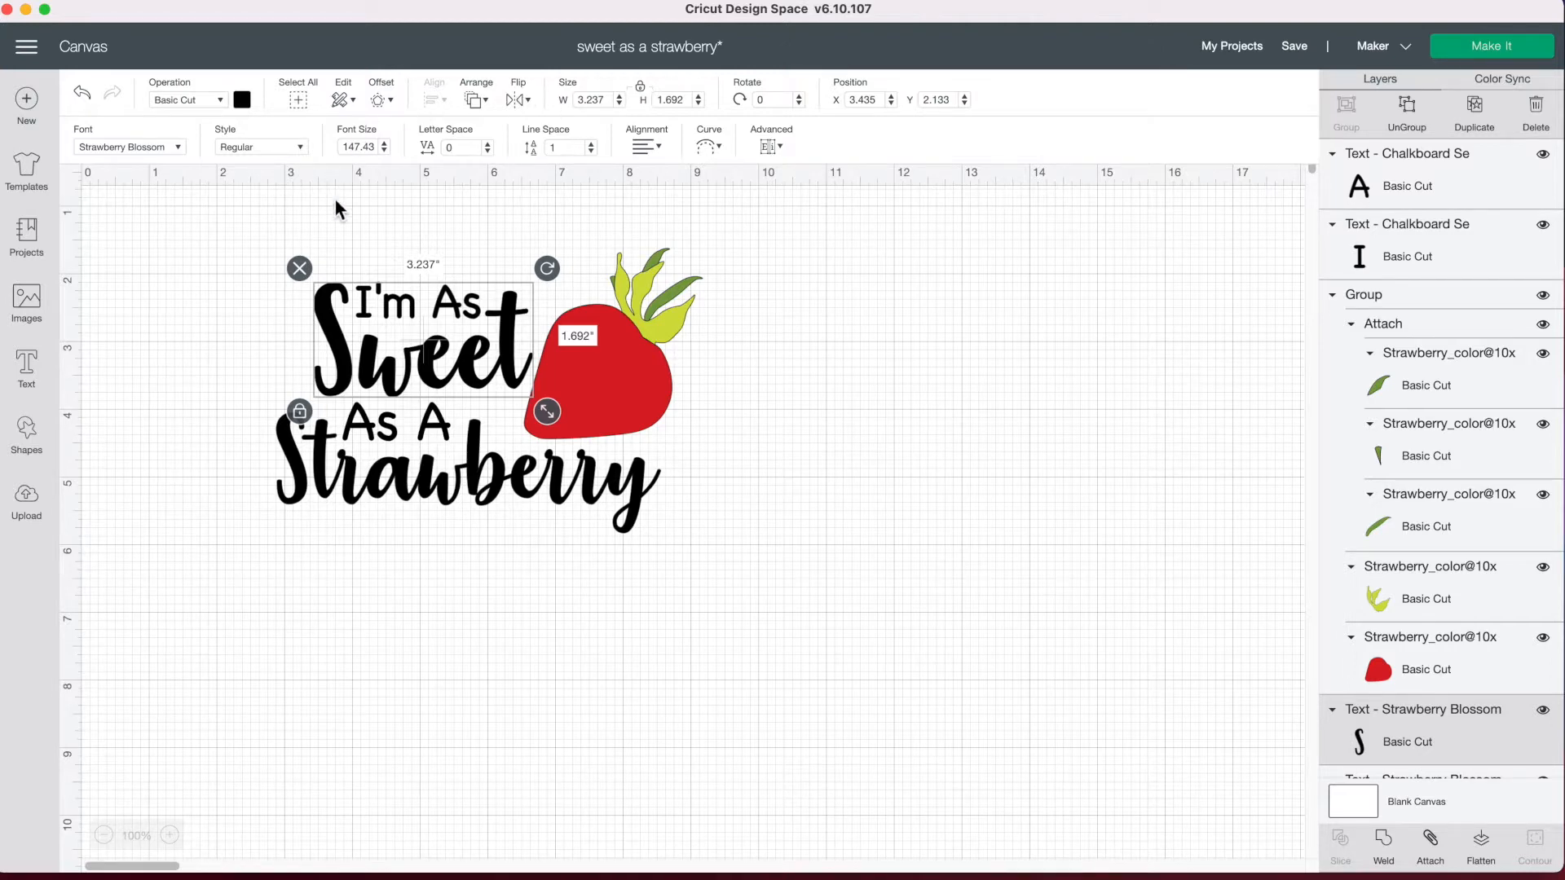
Add the Classic t-shirts template to the canvas behind the strawberry design
left_click(27, 172)
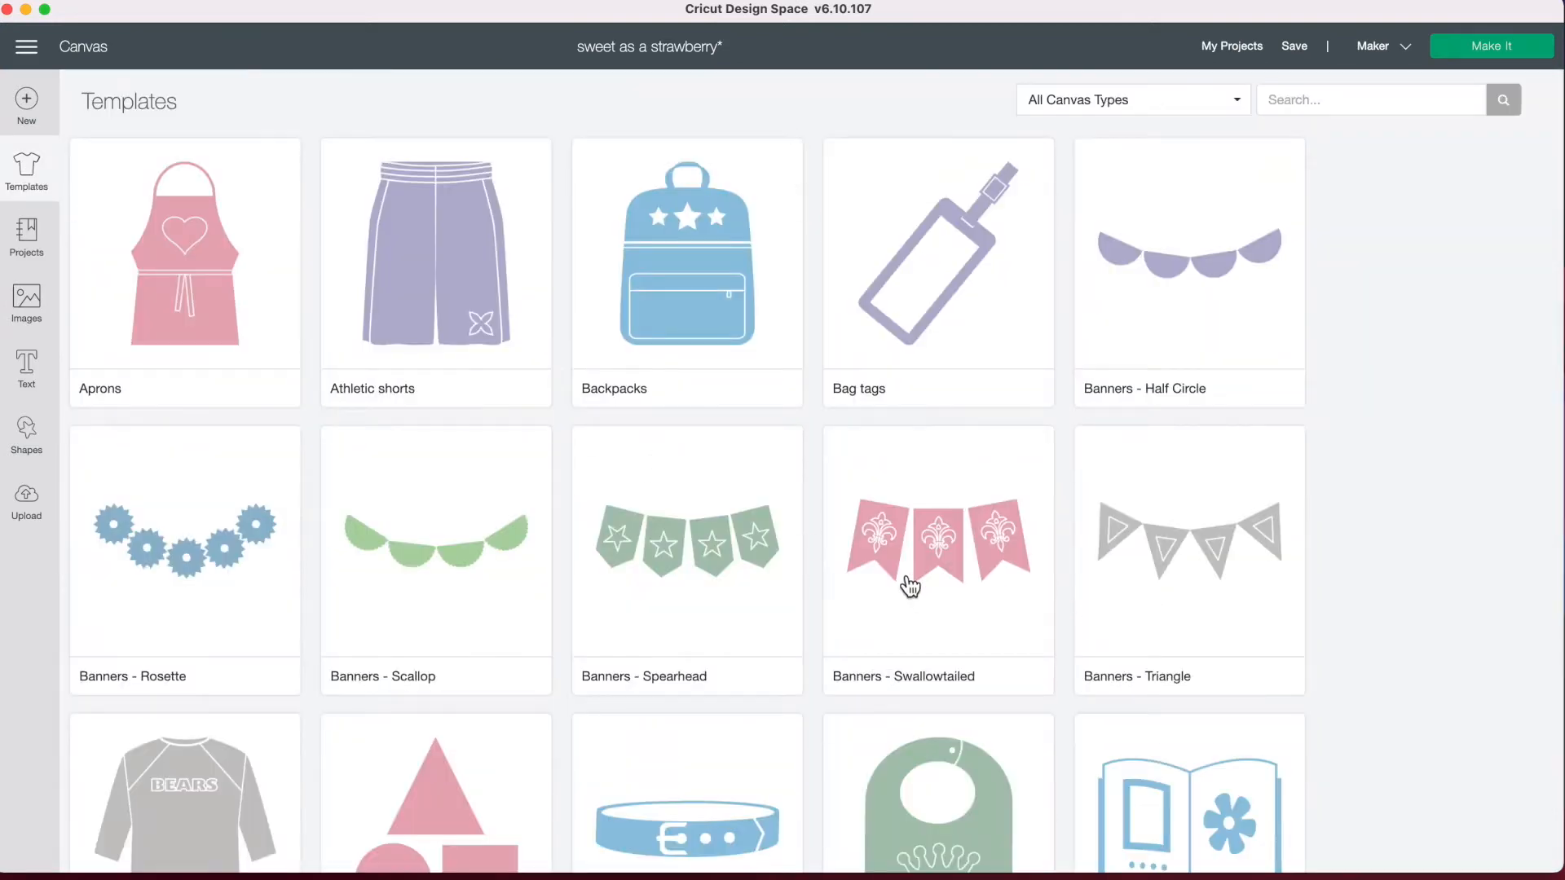
scroll(905, 587, "down", 5)
scroll(910, 587, "down", 6)
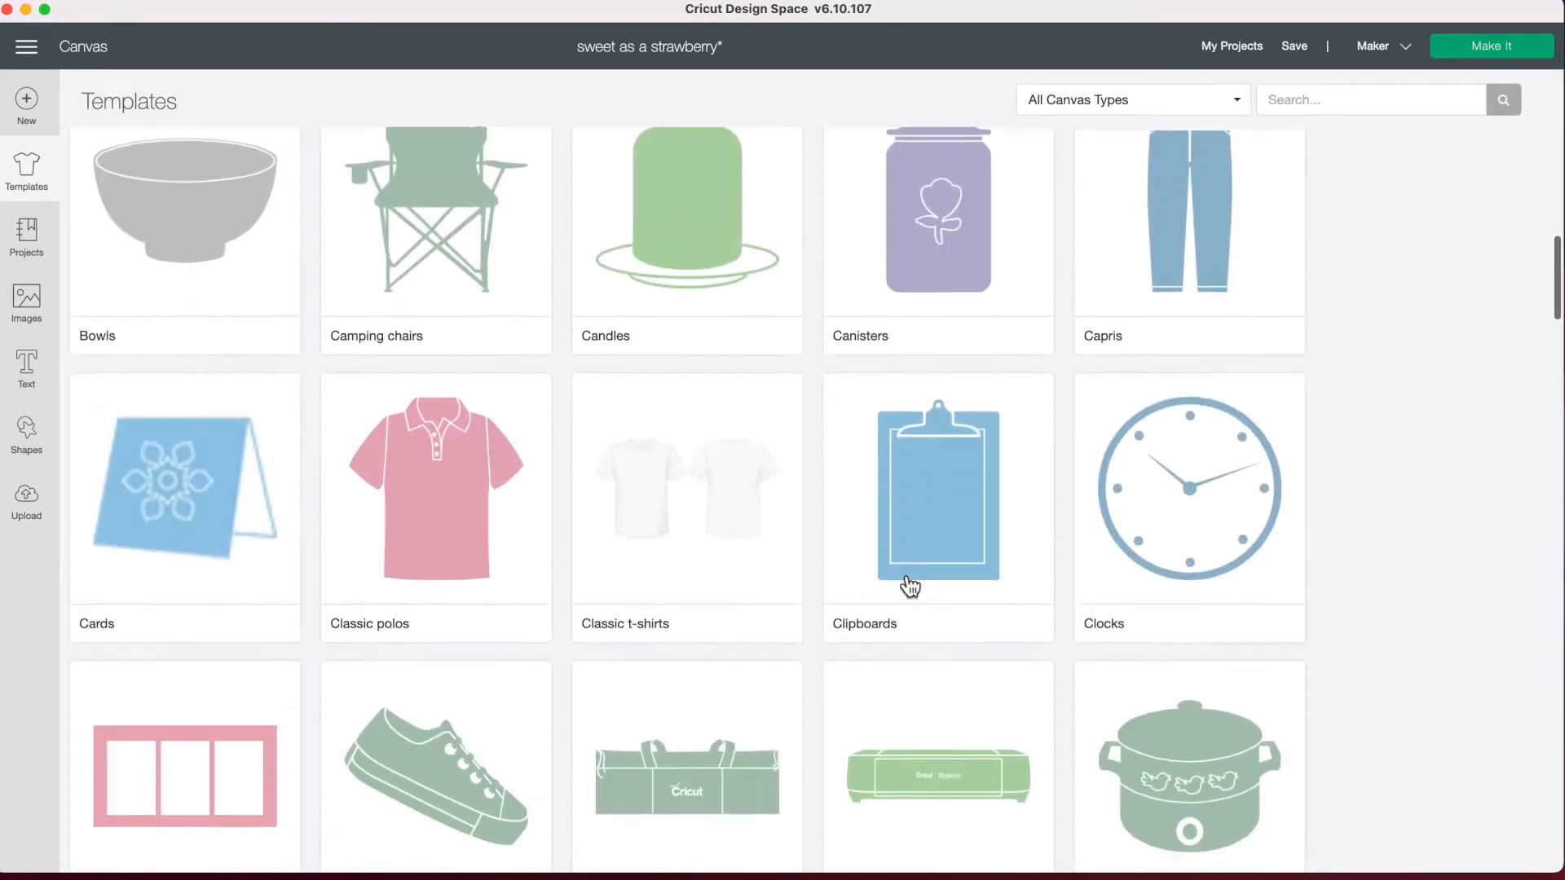
left_click(666, 472)
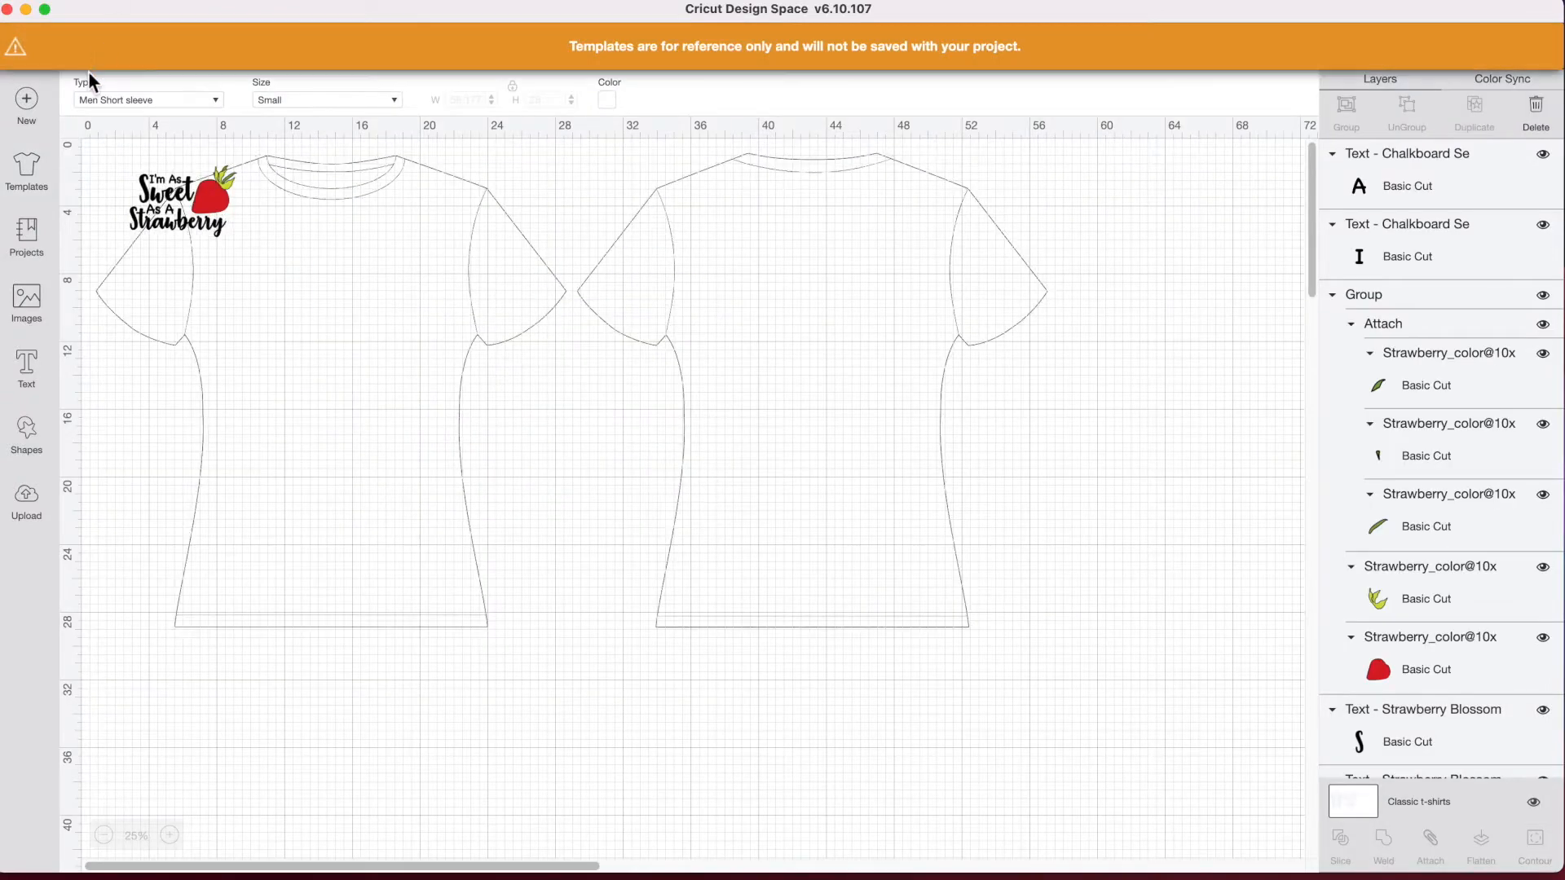
Set the shirt template's type to Kids Short sleeve and its size to Small
left_click(205, 105)
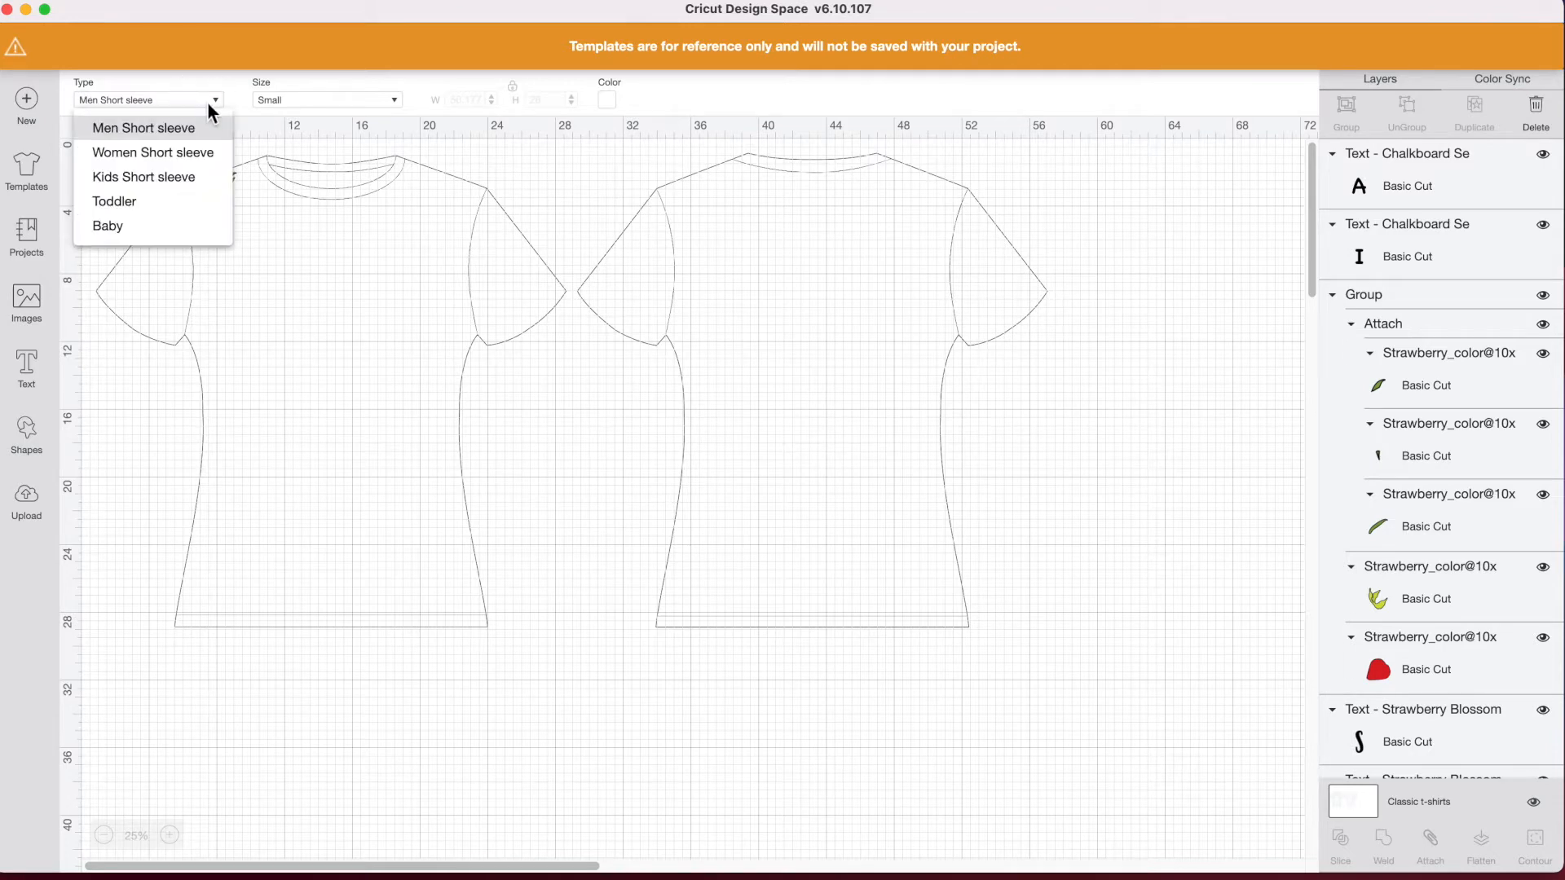
left_click(168, 179)
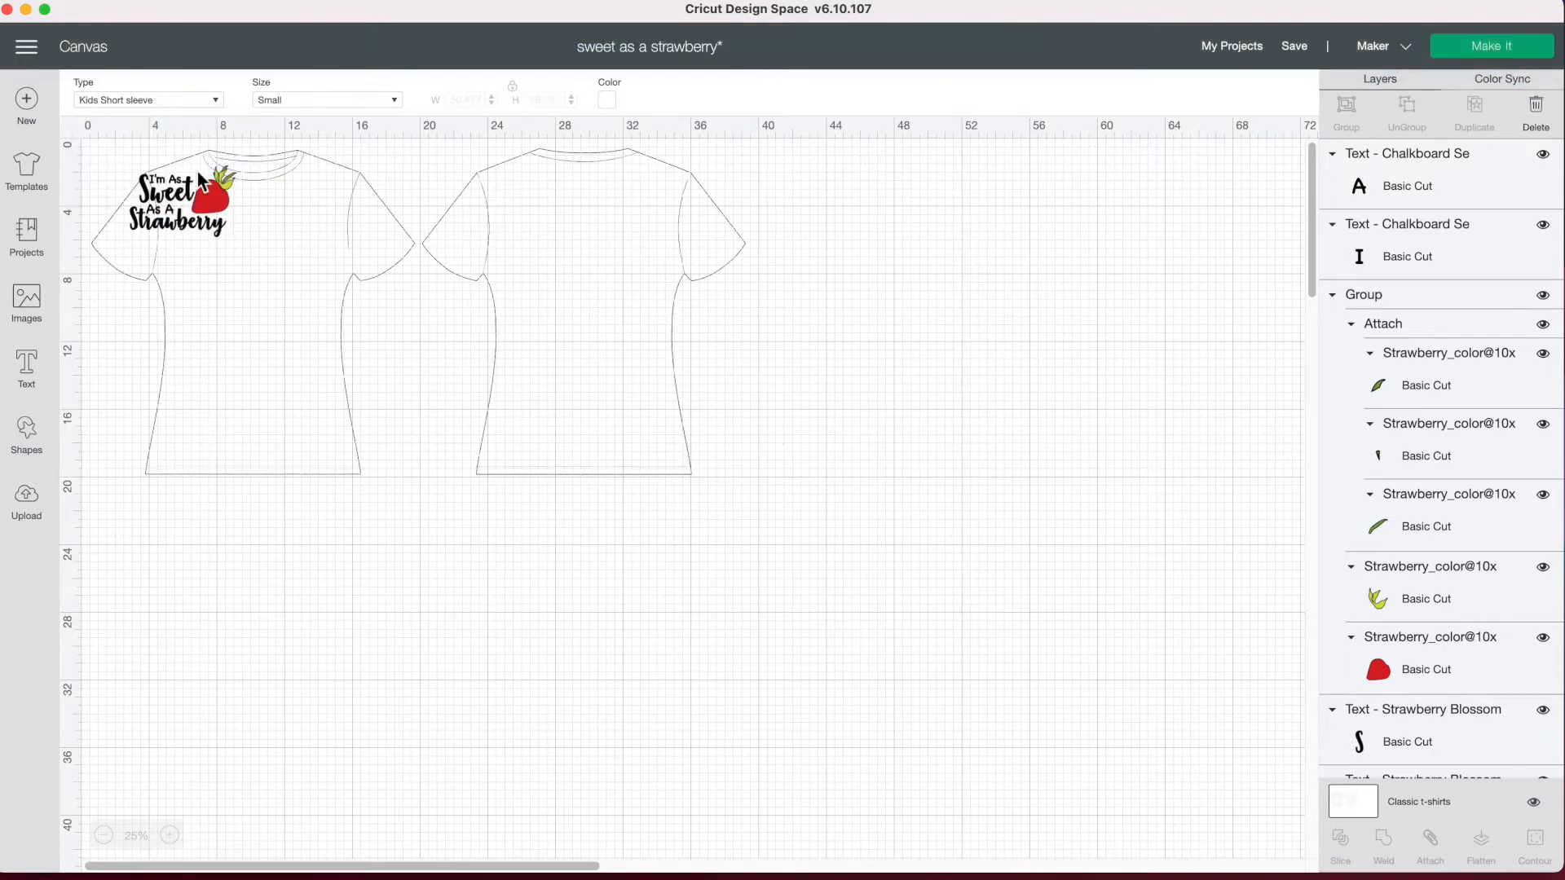
left_click(330, 104)
left_click(291, 153)
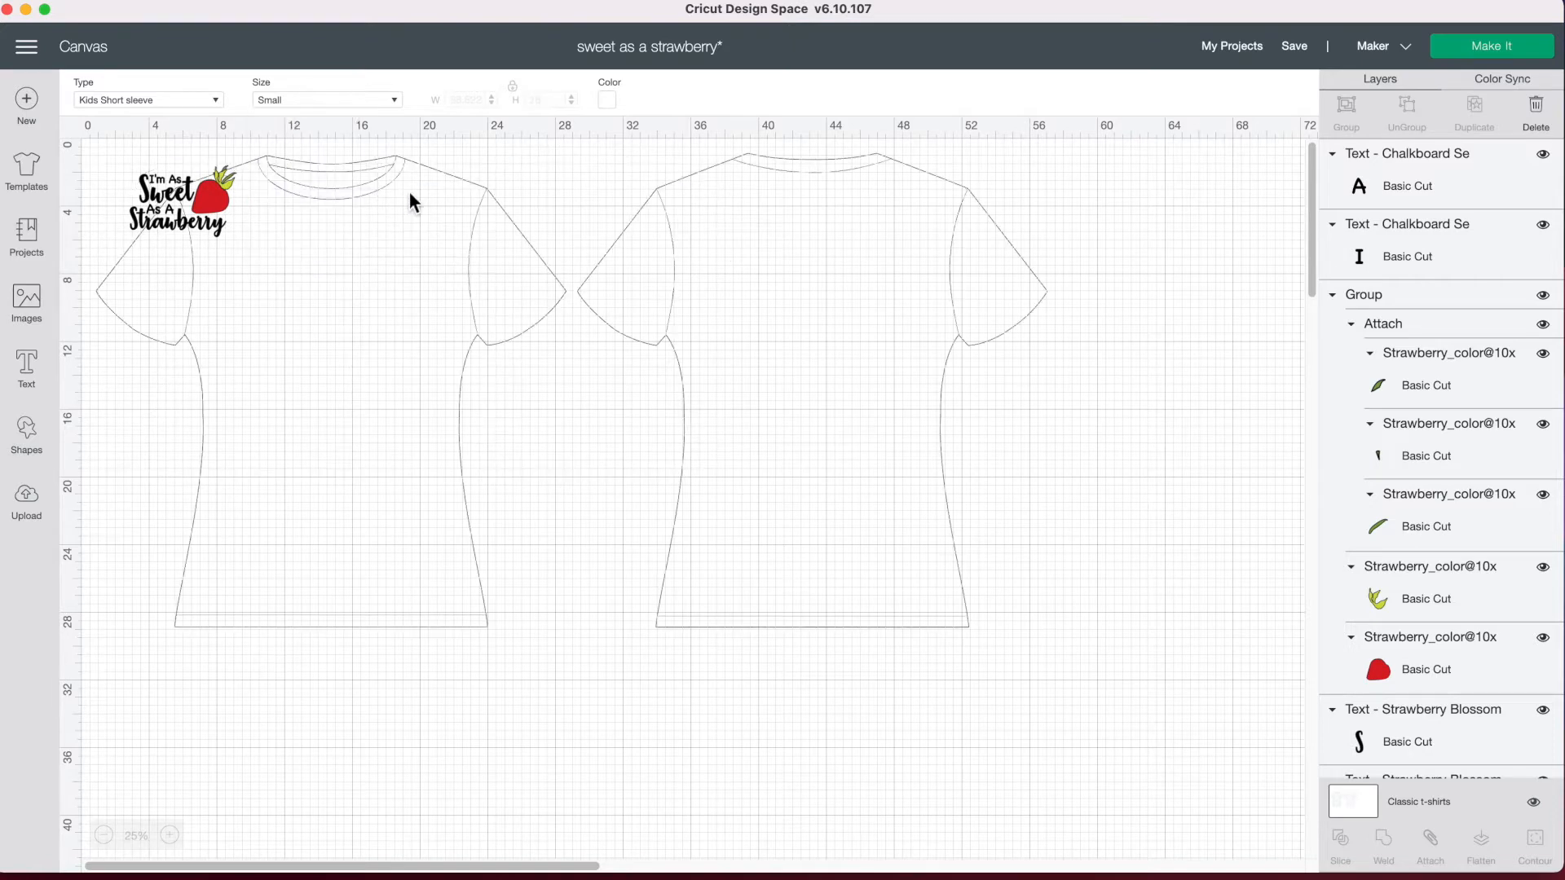
Move the whole strawberry design onto the front shirt's chest, at about X 11.2 and Y 6.4
left_click_drag(110, 148, 356, 308)
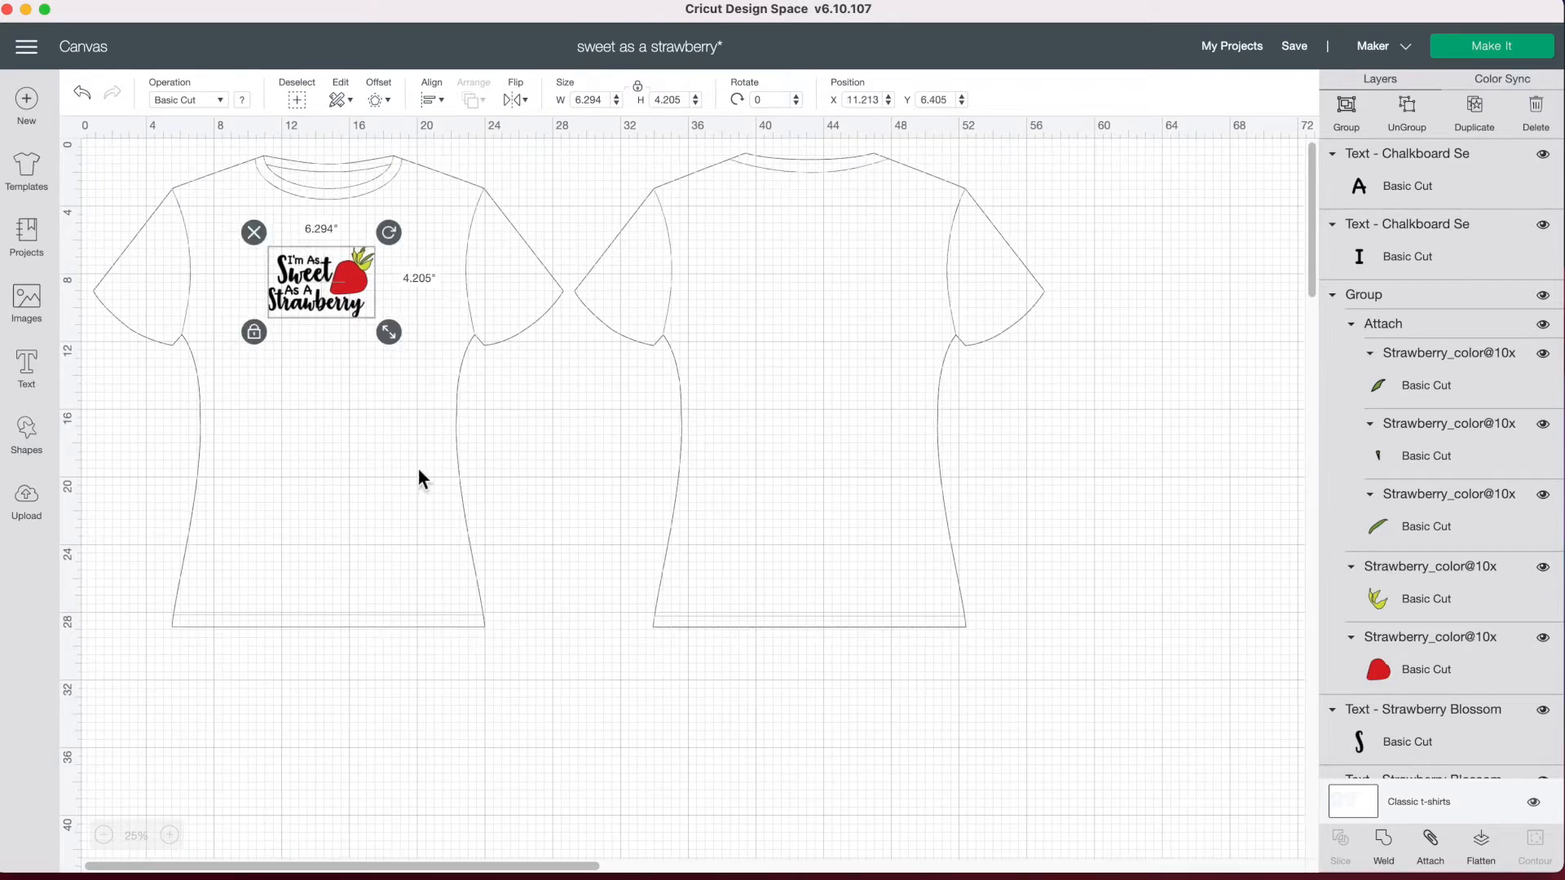
scroll(419, 471, "down", 1)
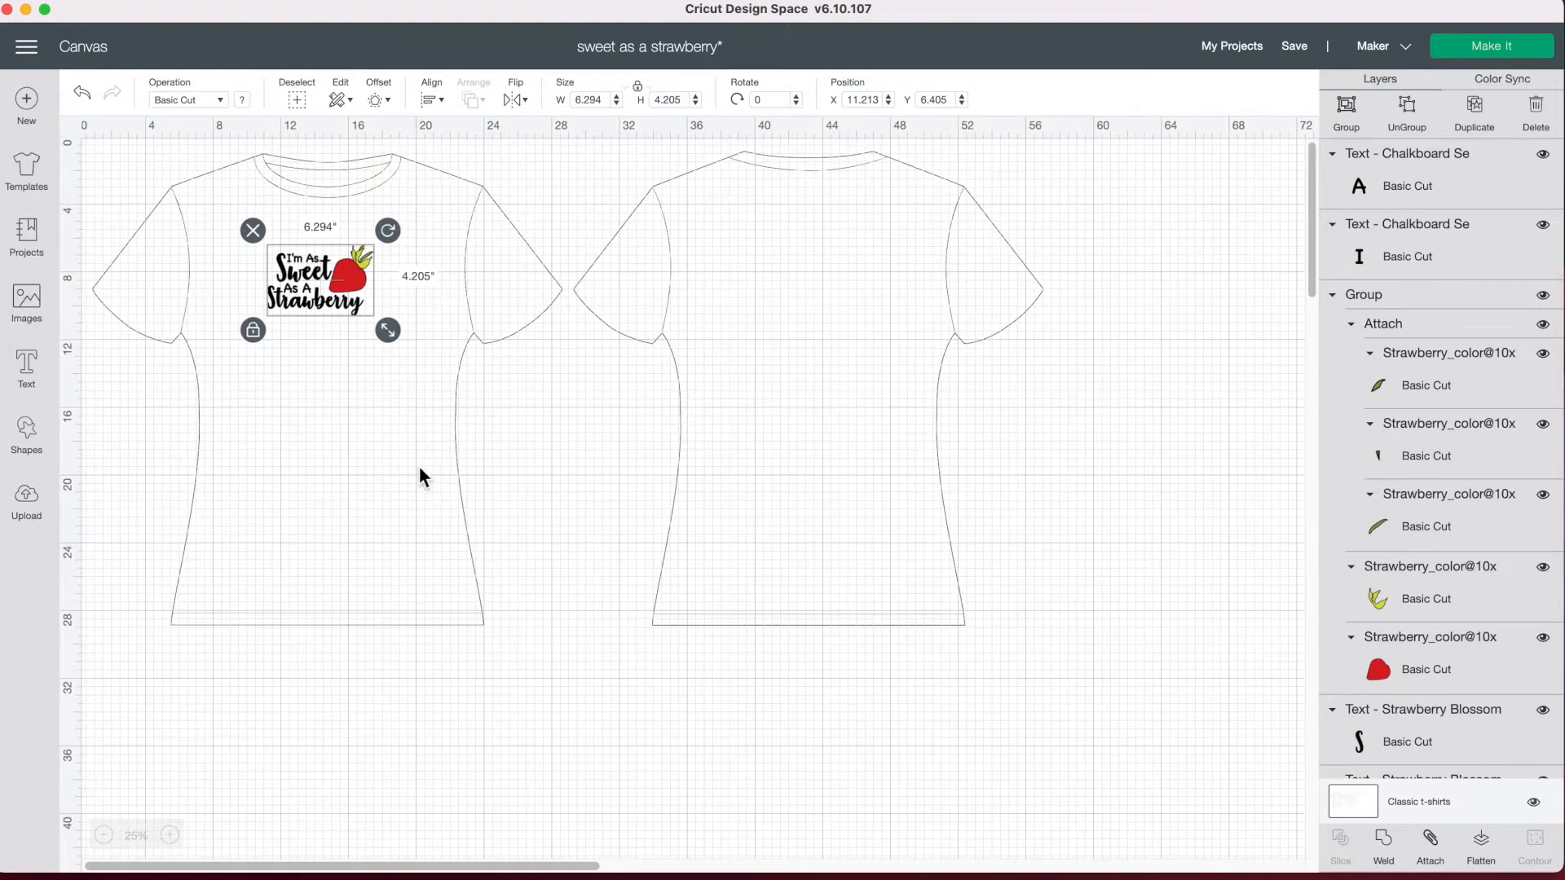
scroll(875, 619, "up", 1)
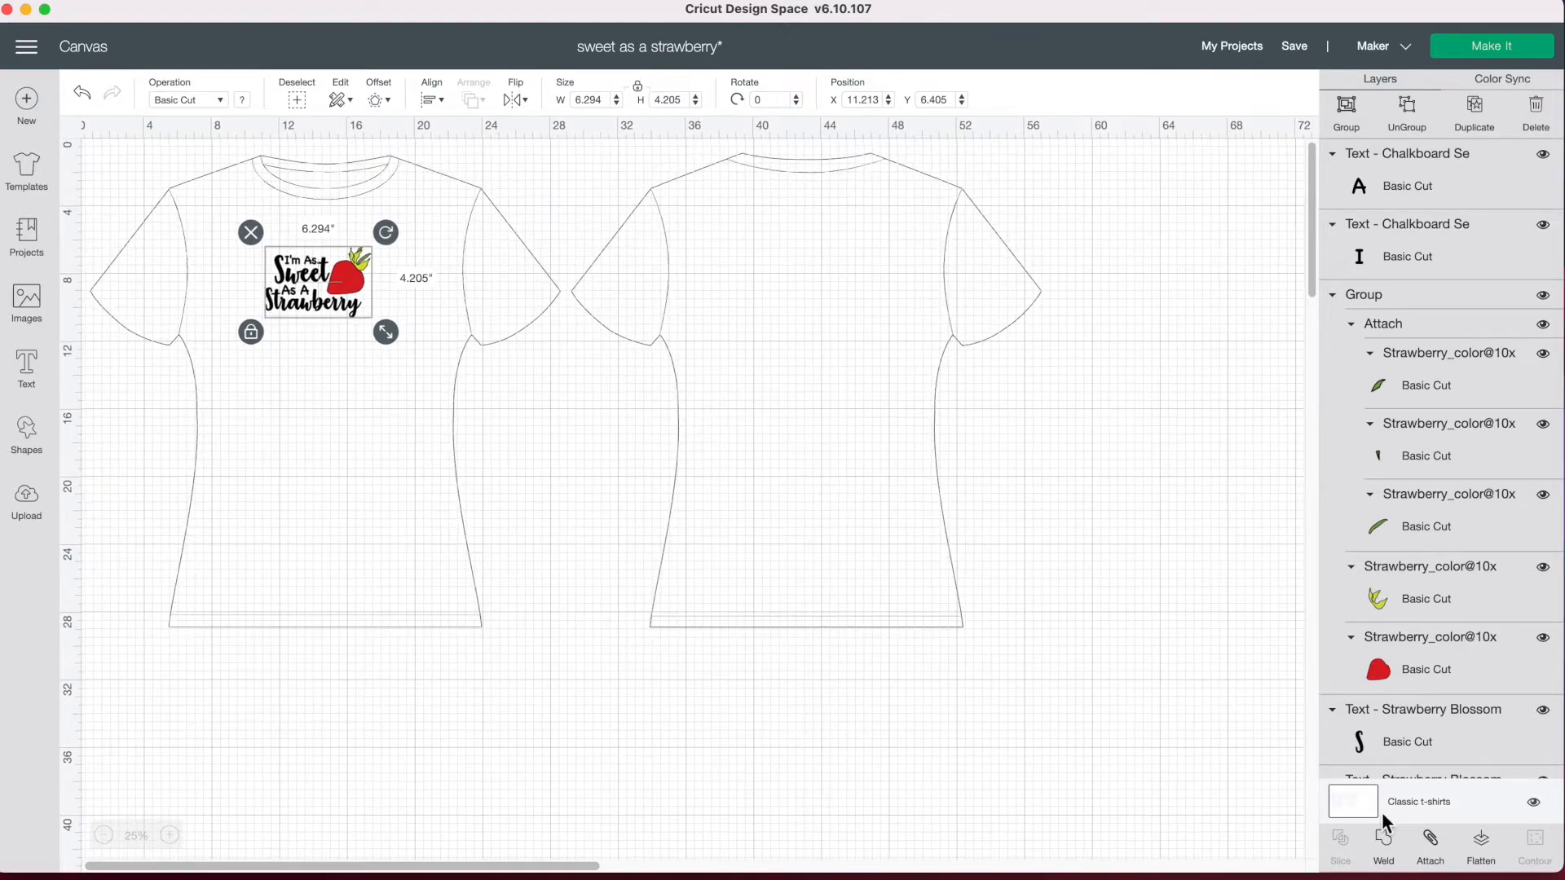
Recolor the t-shirt template to a custom light mint, #d0f3ea
left_click(1490, 804)
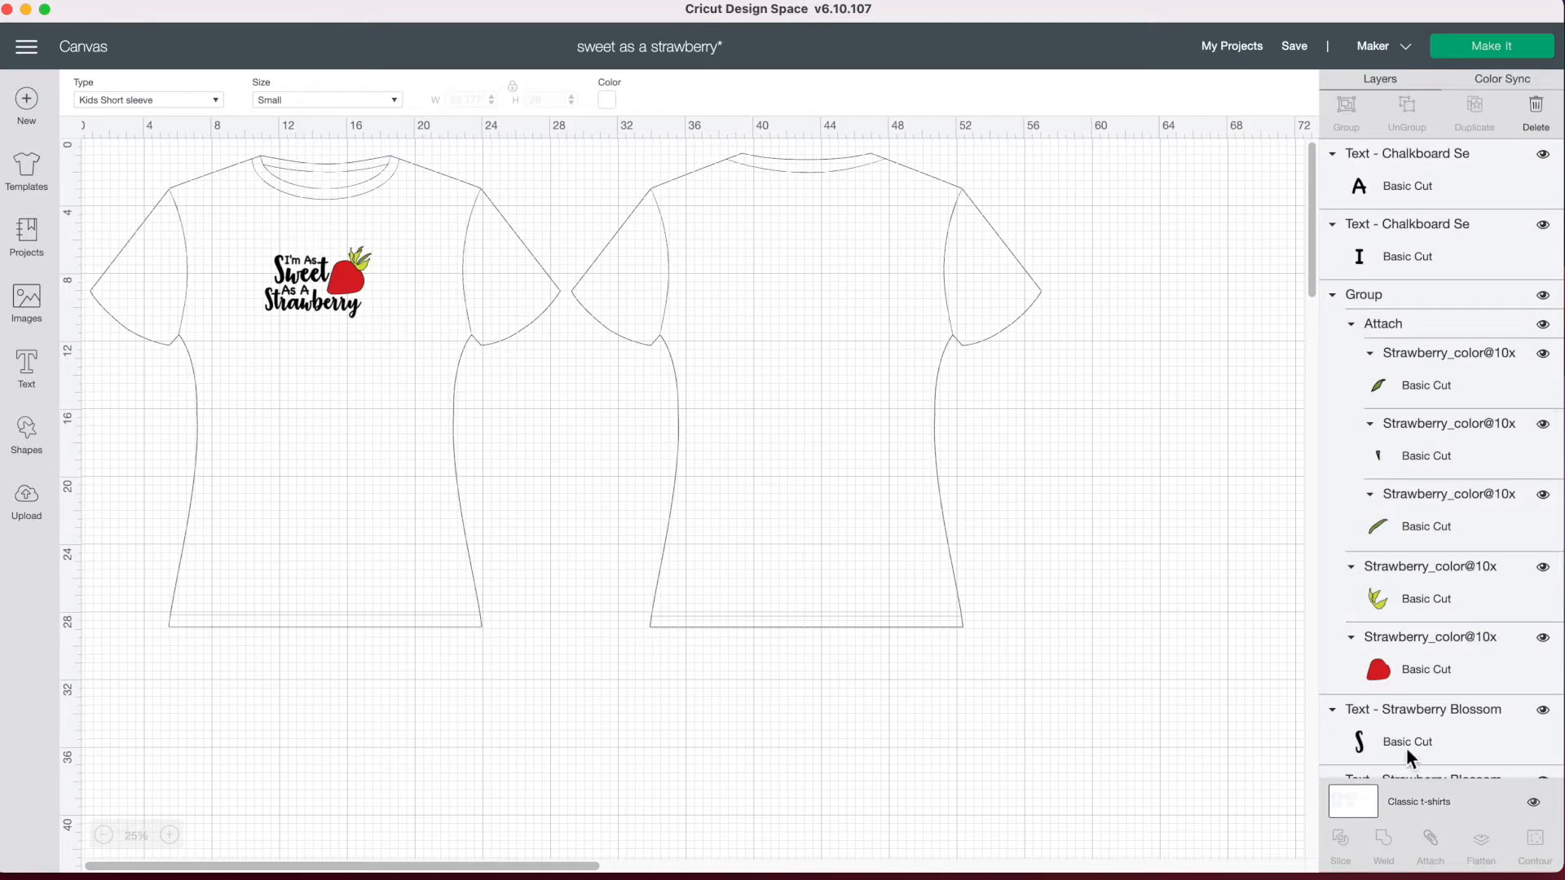
left_click(608, 100)
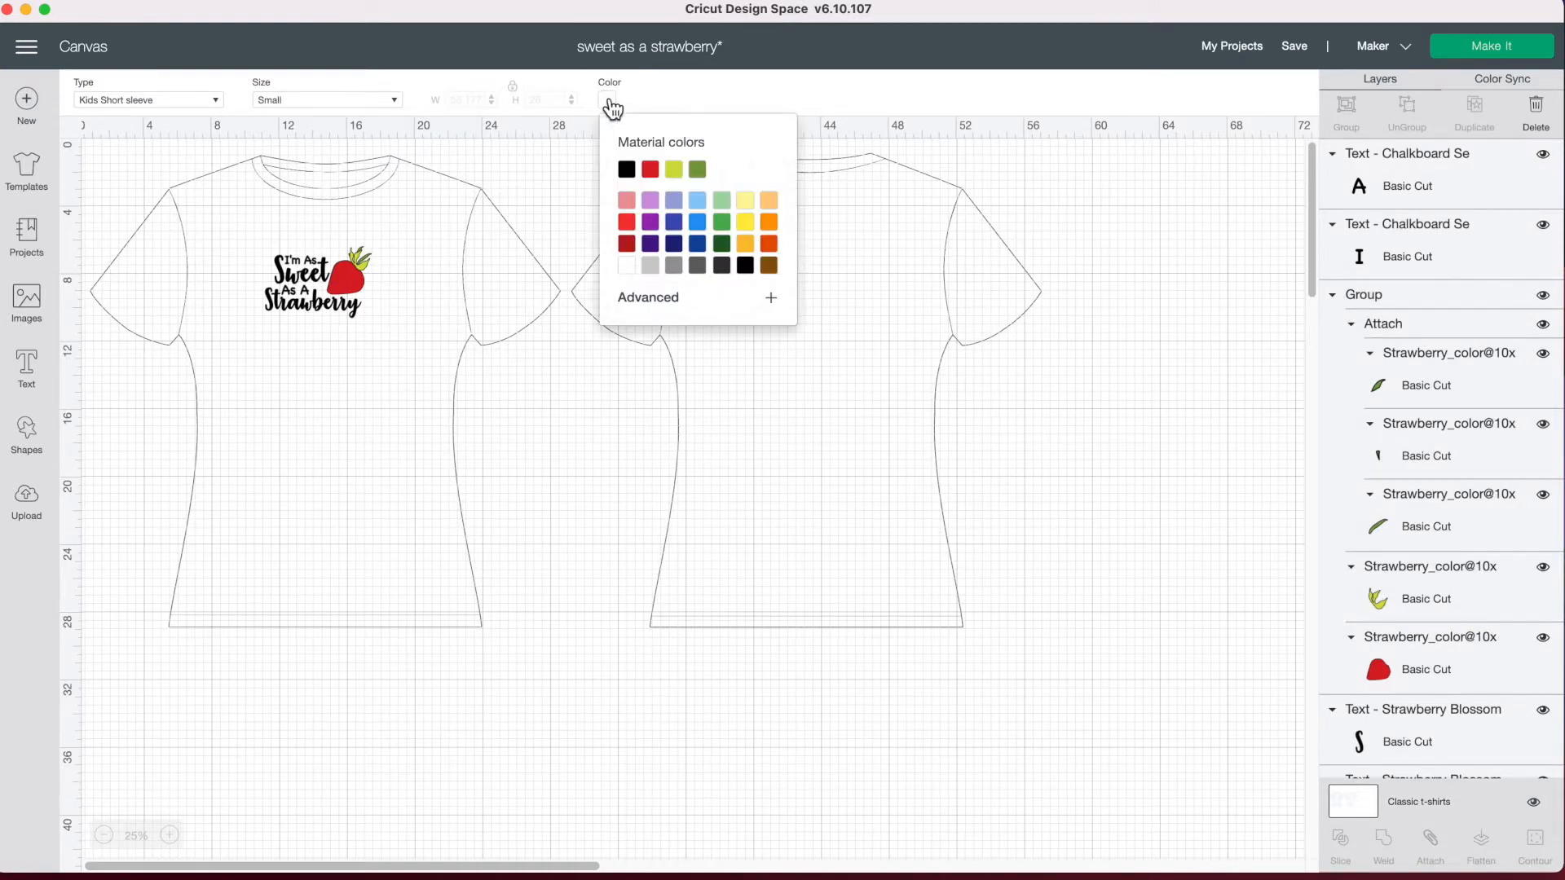
left_click(772, 299)
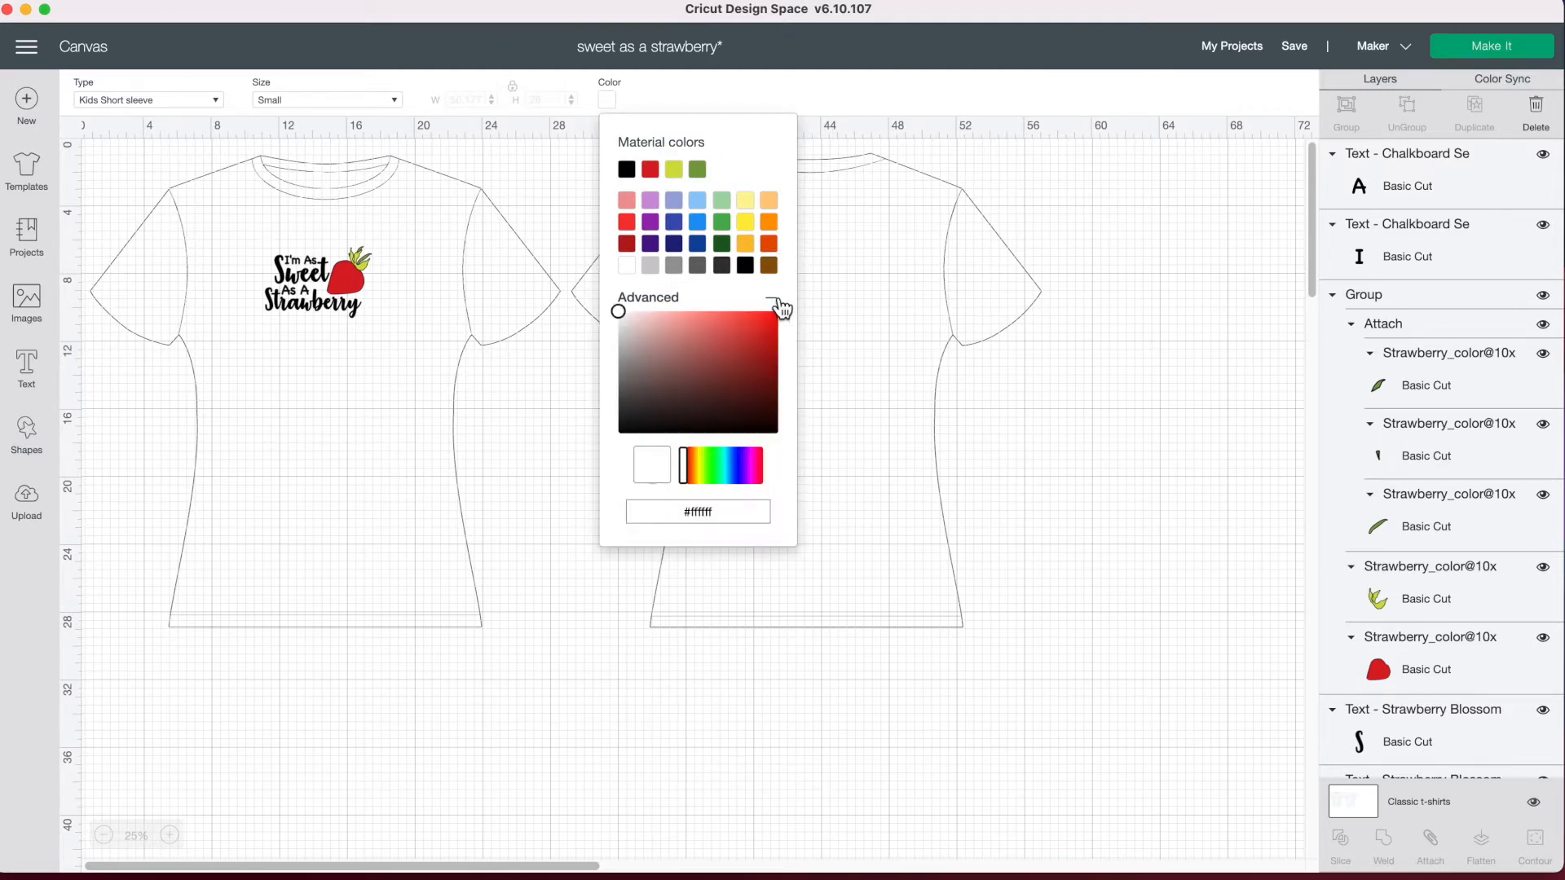
left_click(722, 464)
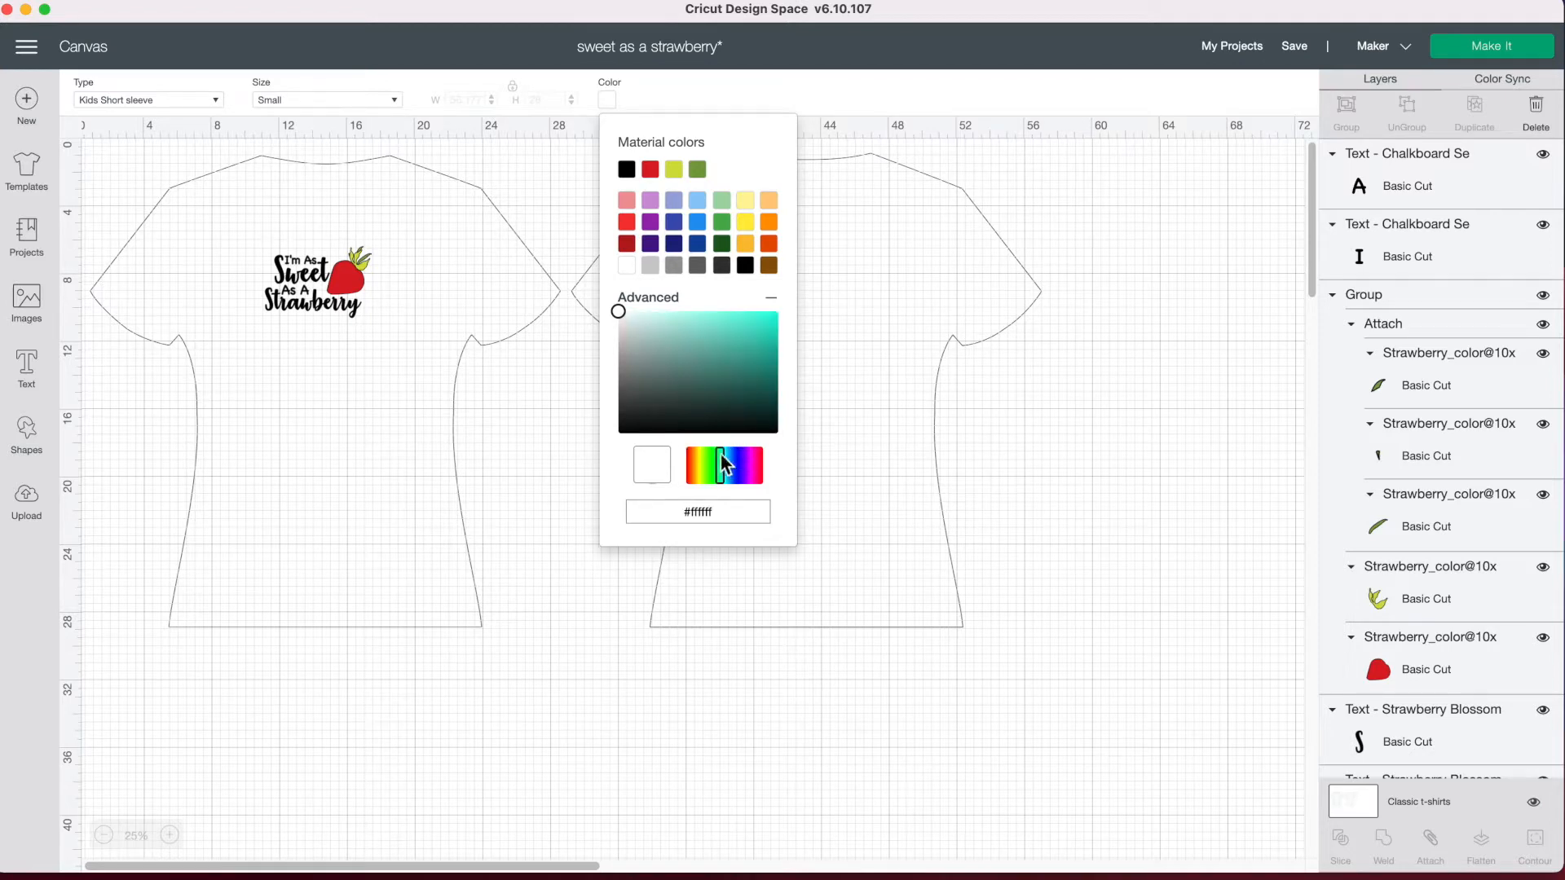
left_click(725, 460)
left_click(718, 465)
left_click(641, 317)
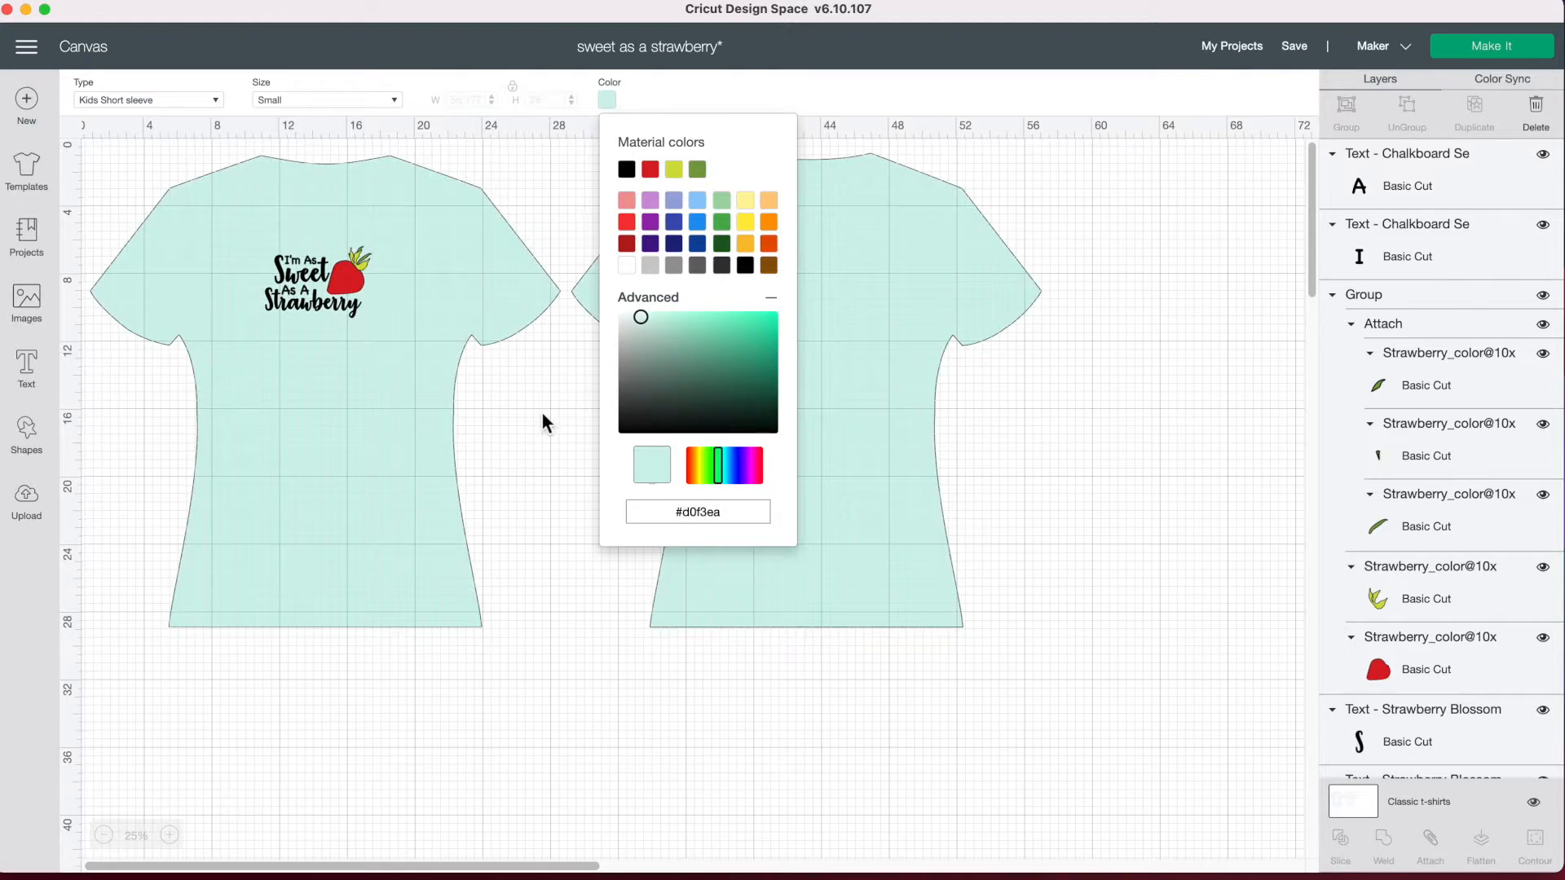
left_click(590, 441)
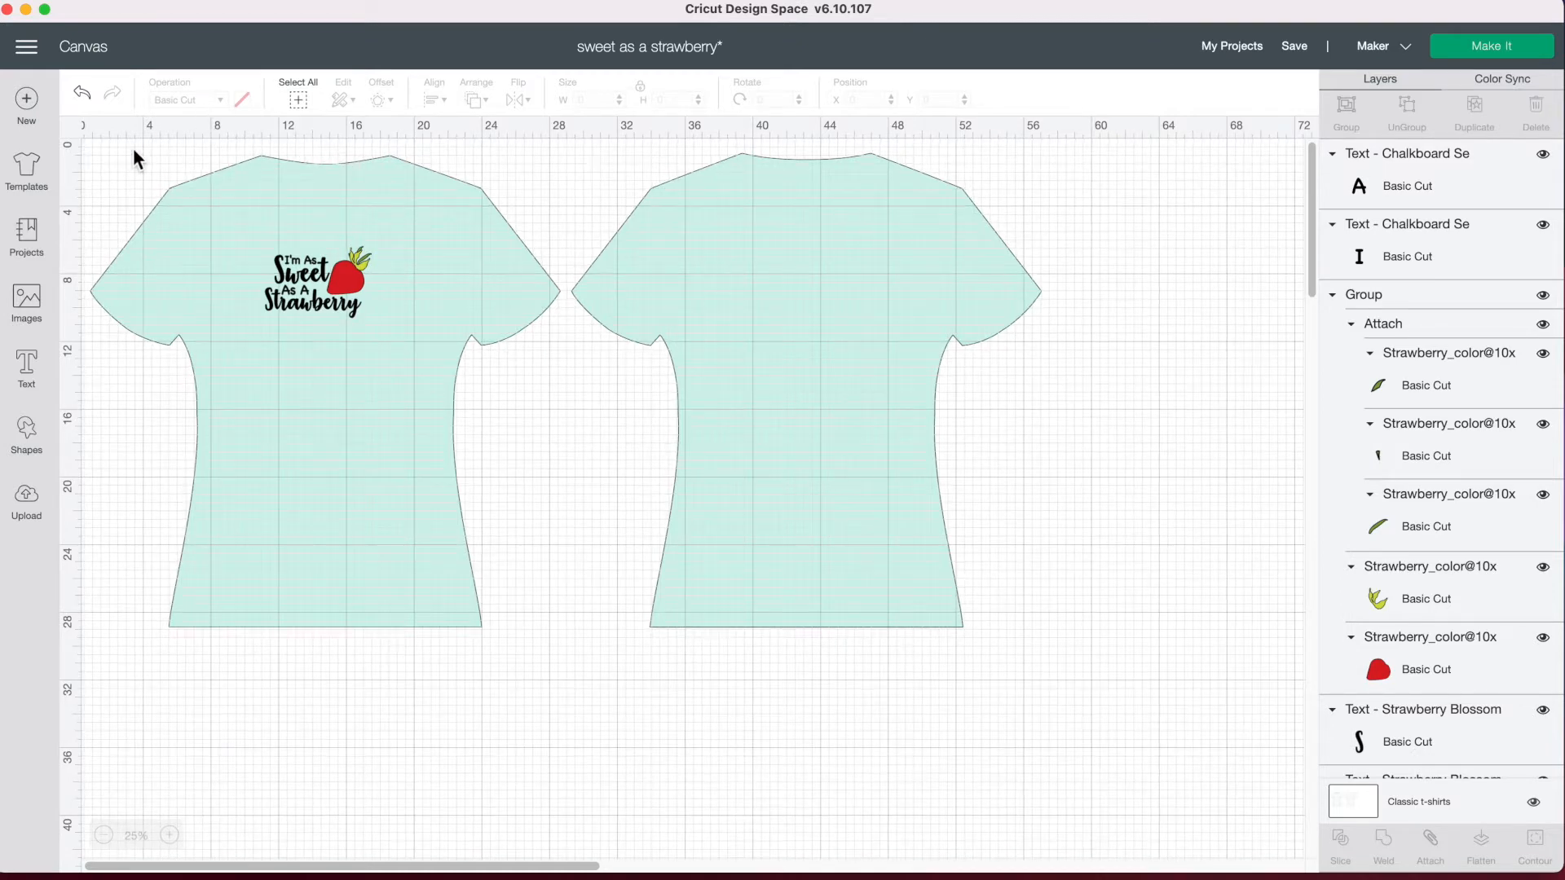
Hide the grid lines on the canvas
left_click(70, 134)
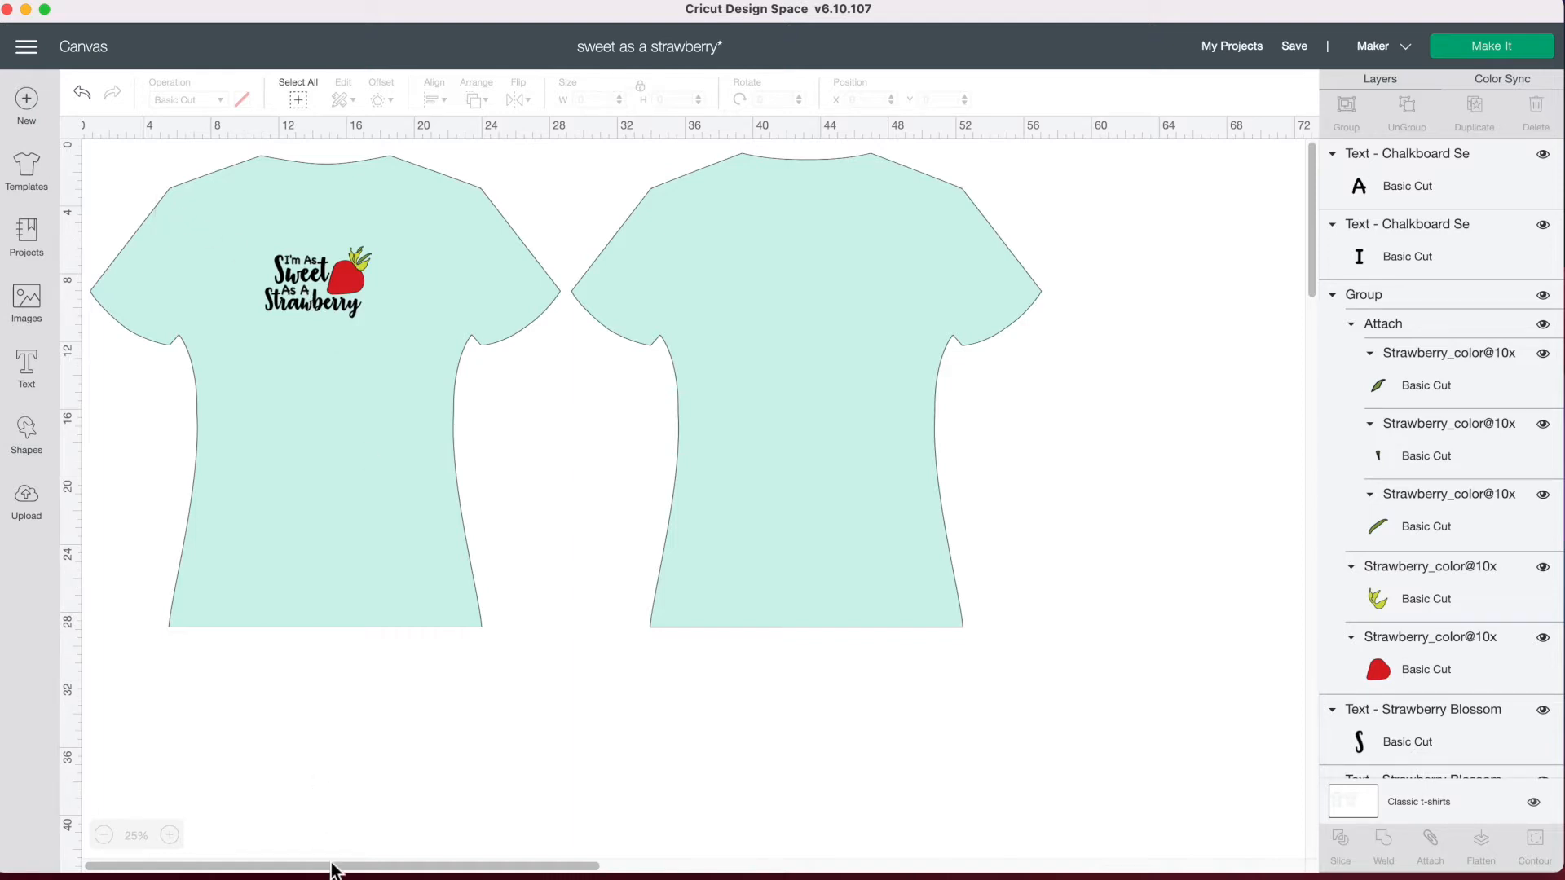
scroll(224, 826, "right", 1)
scroll(220, 837, "left", 1)
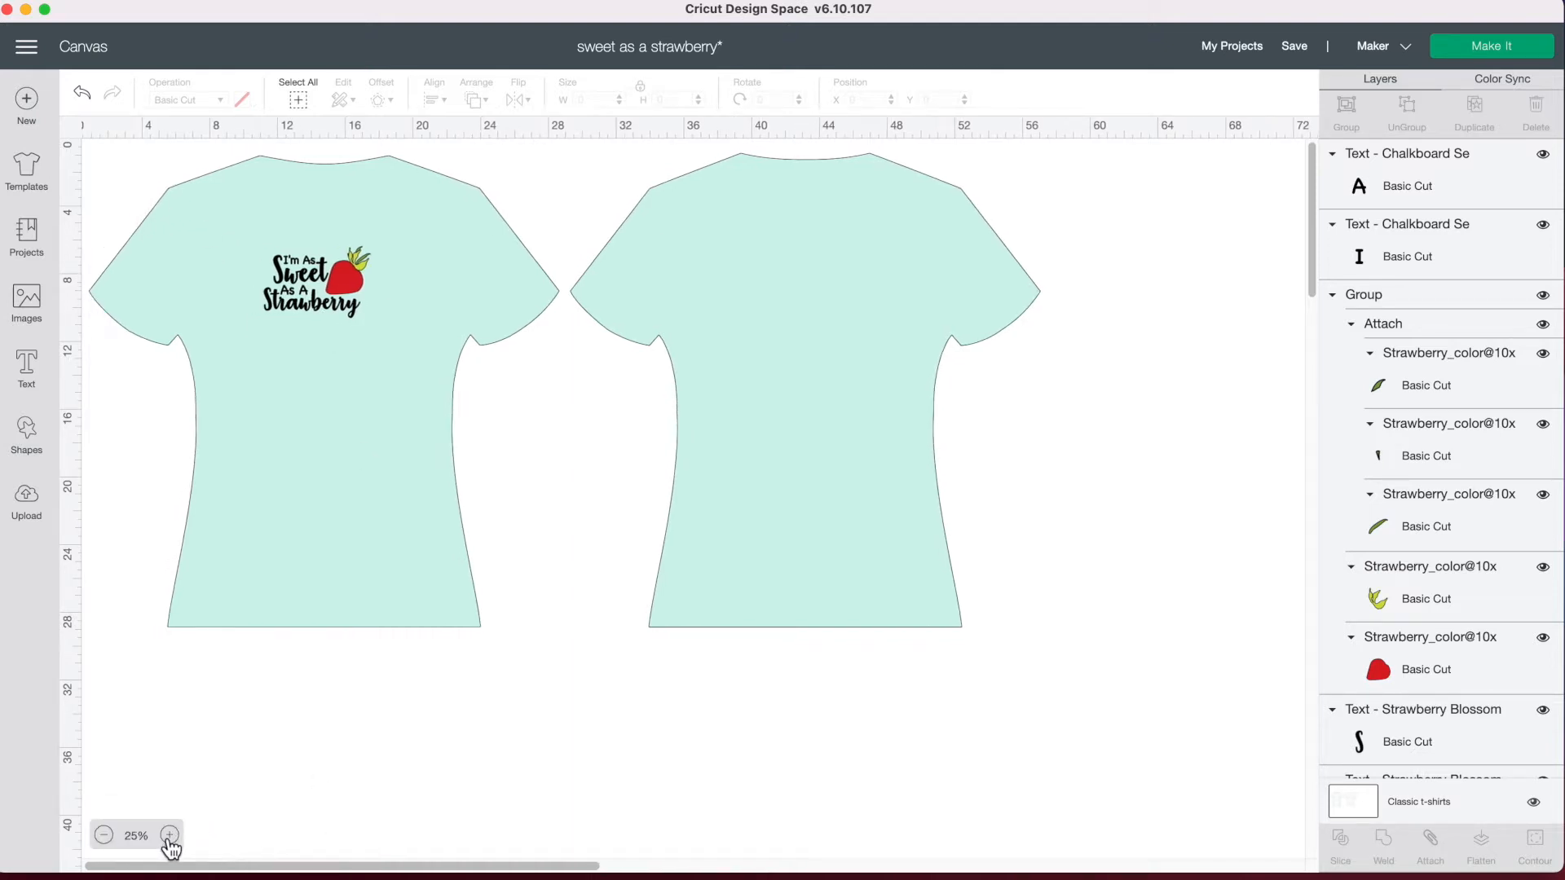
Enlarge the whole design to about 10.6 inches wide and reposition it on the shirt front
left_click(169, 835)
scroll(389, 518, "up", 10)
scroll(388, 518, "left", 15)
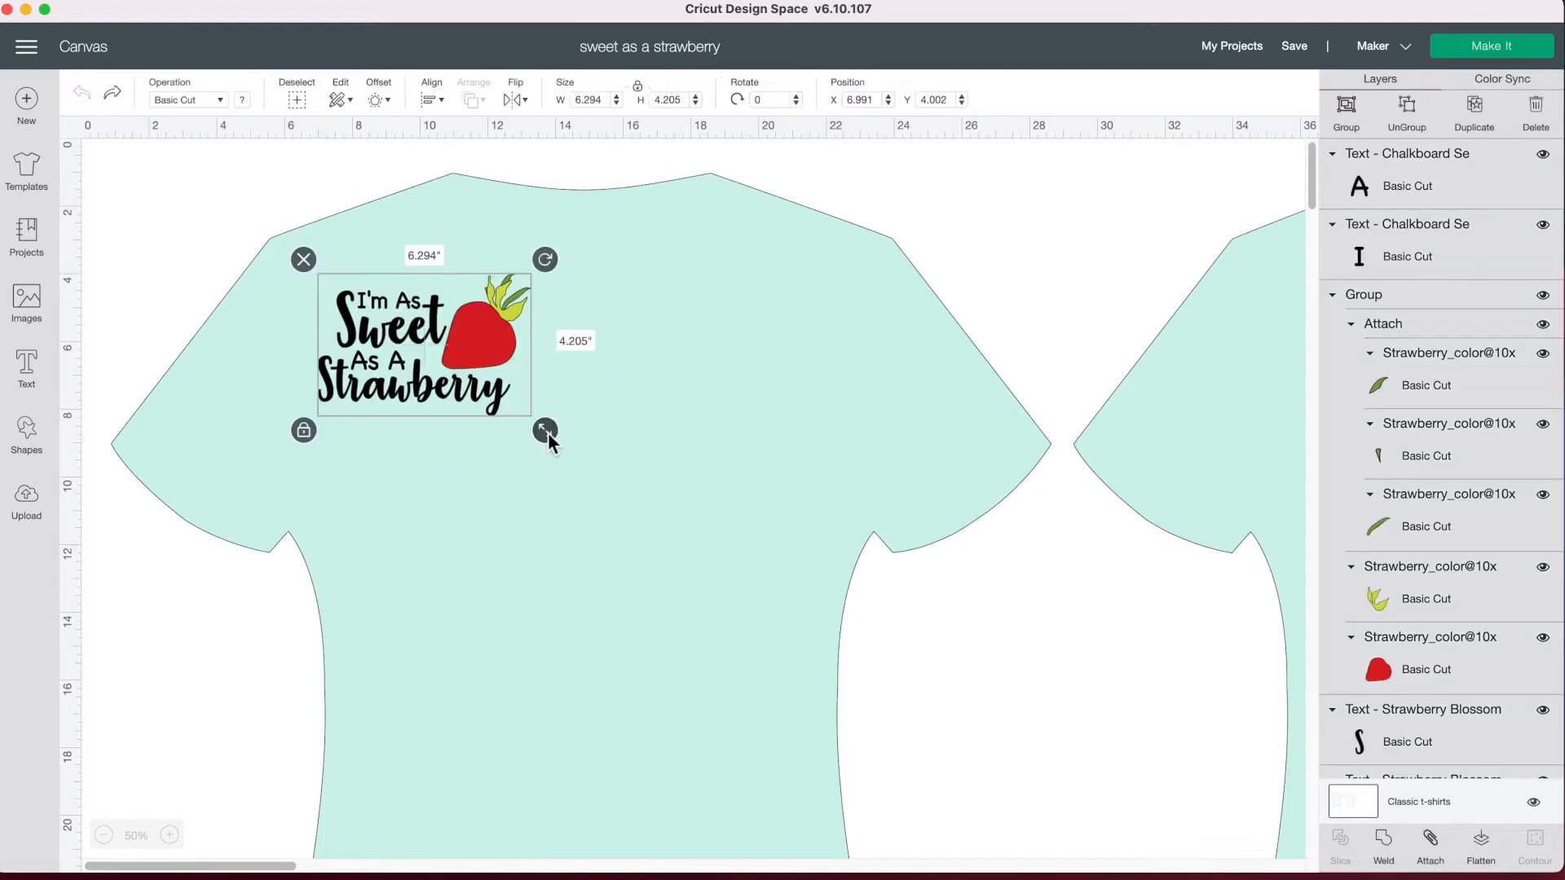
left_click_drag(541, 429, 679, 520)
left_click_drag(588, 395, 673, 460)
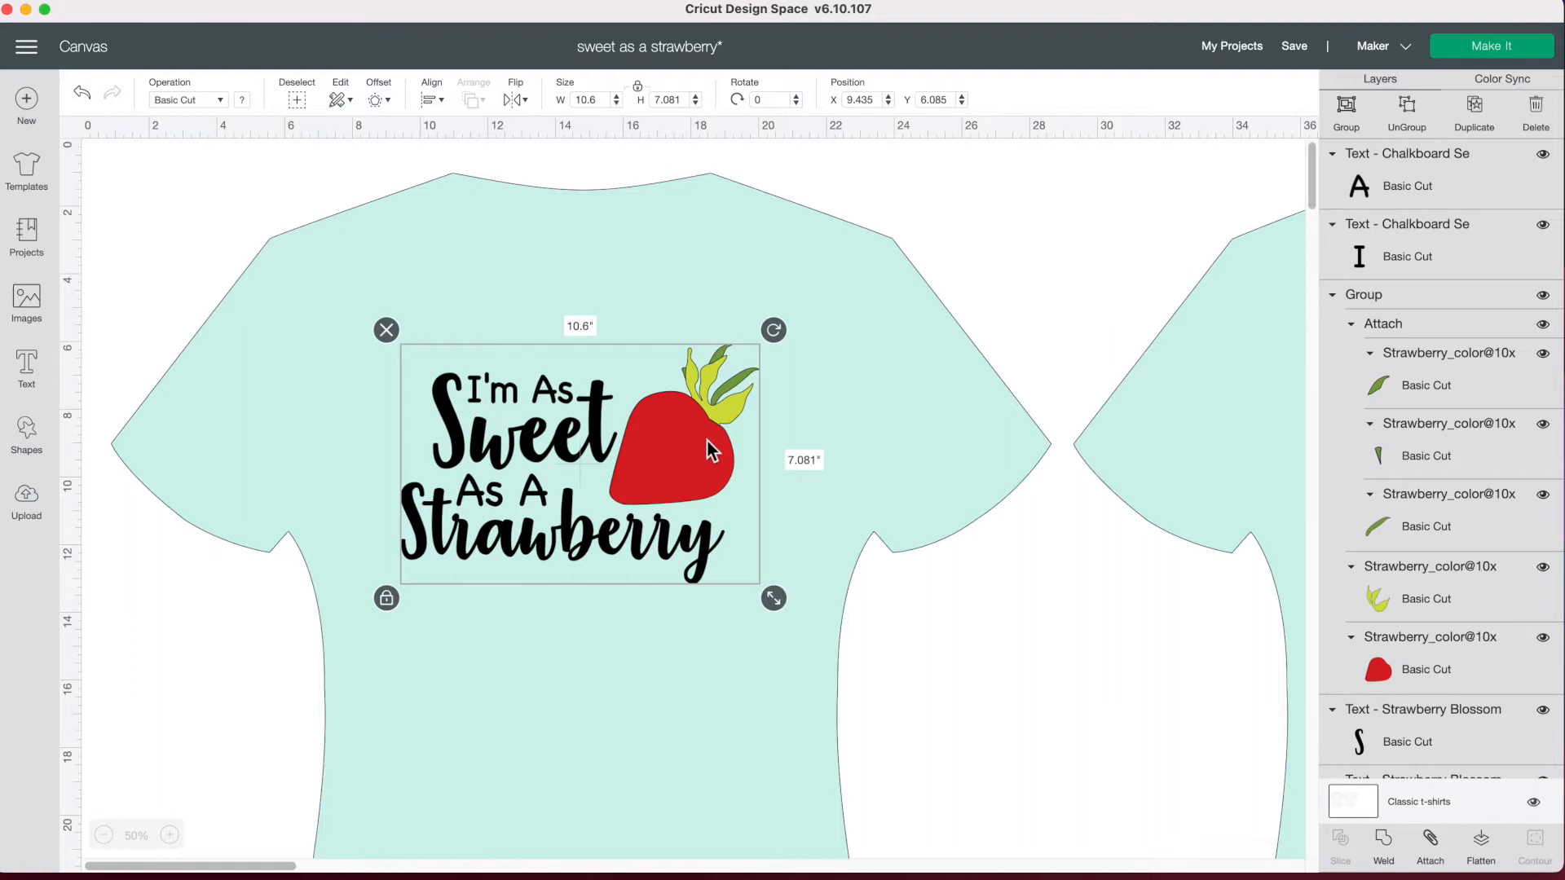
Set the whole design's width to 6.2 inches and move it to the chest at about X 11 and Y 5.5
left_click(599, 101)
left_click_drag(599, 101, 569, 100)
type("6.2")
key("Return")
left_click_drag(496, 457, 550, 442)
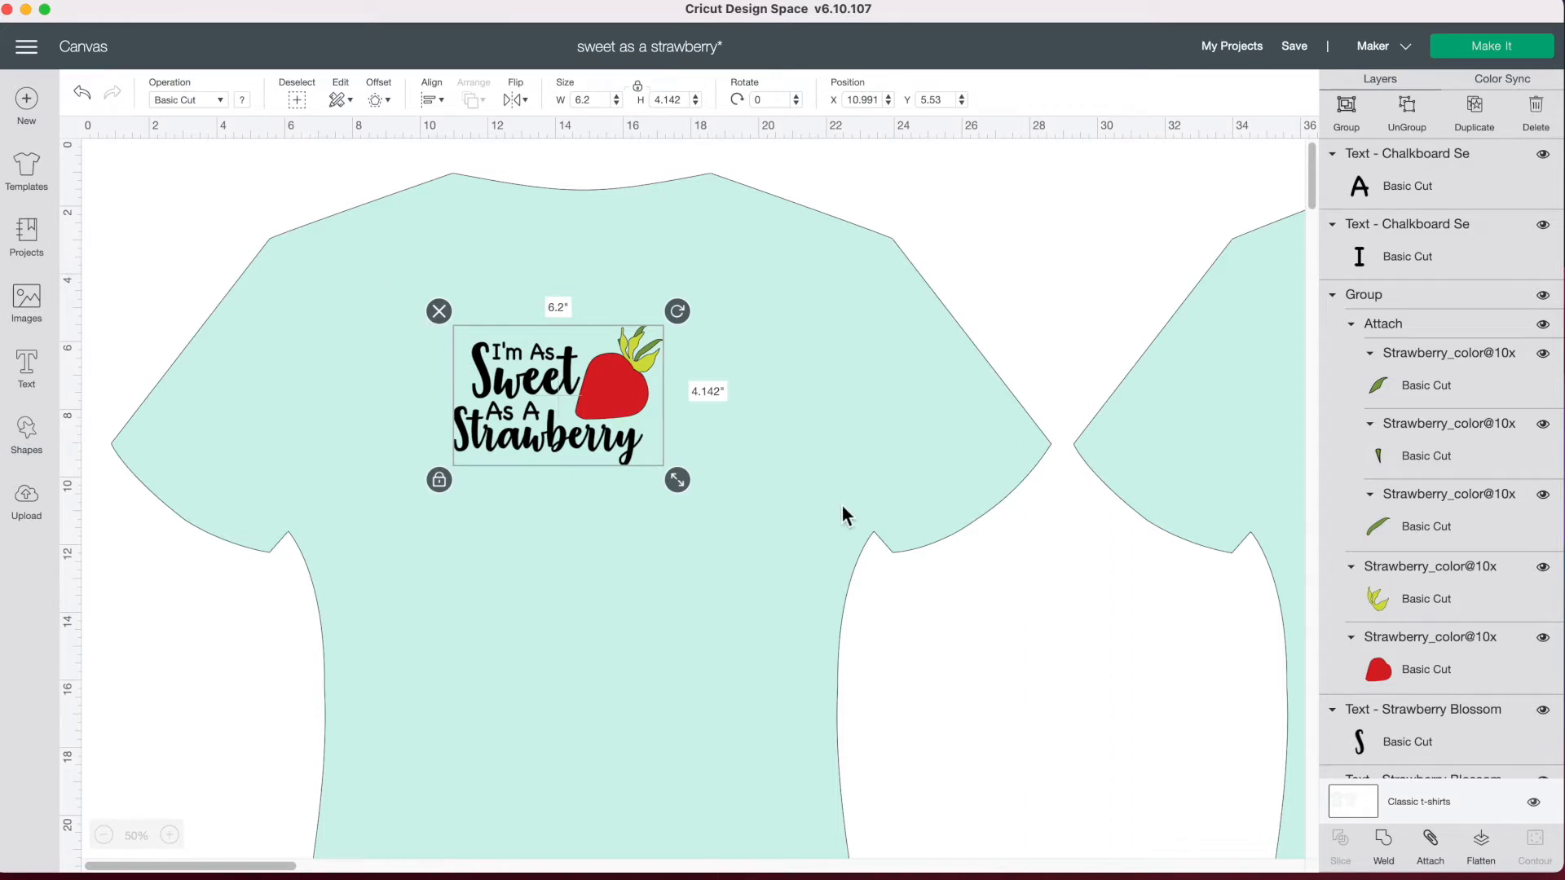
Hide the Classic t-shirts template and leave the design deselected
left_click(1535, 803)
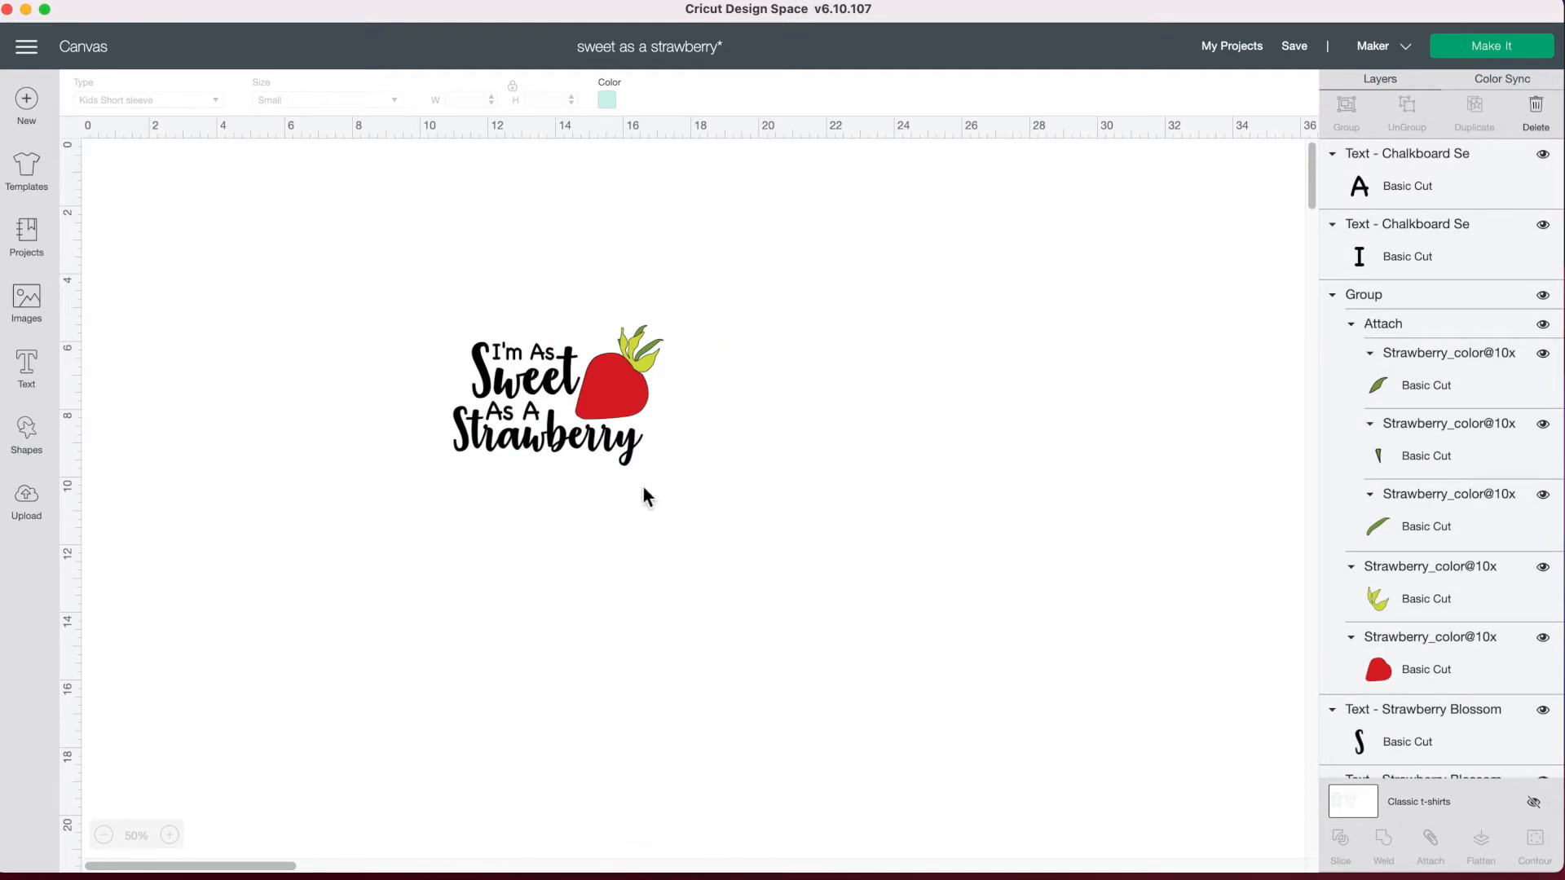
left_click(599, 438)
left_click(844, 530)
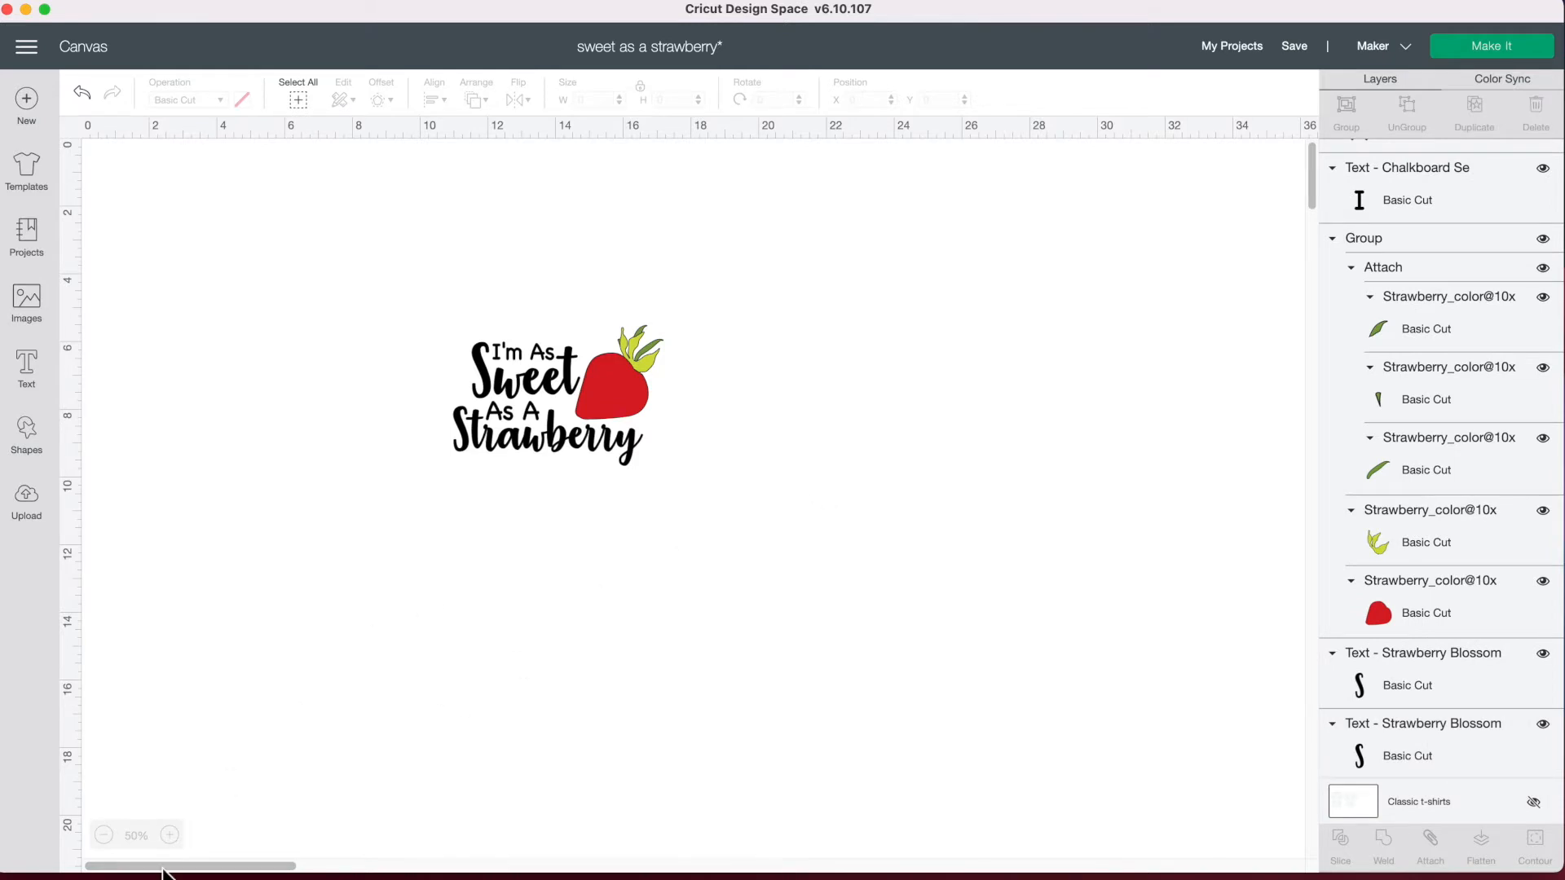
Examine the strawberry graphic and the separate text pieces of the design up close
left_click(170, 835)
left_click(170, 835)
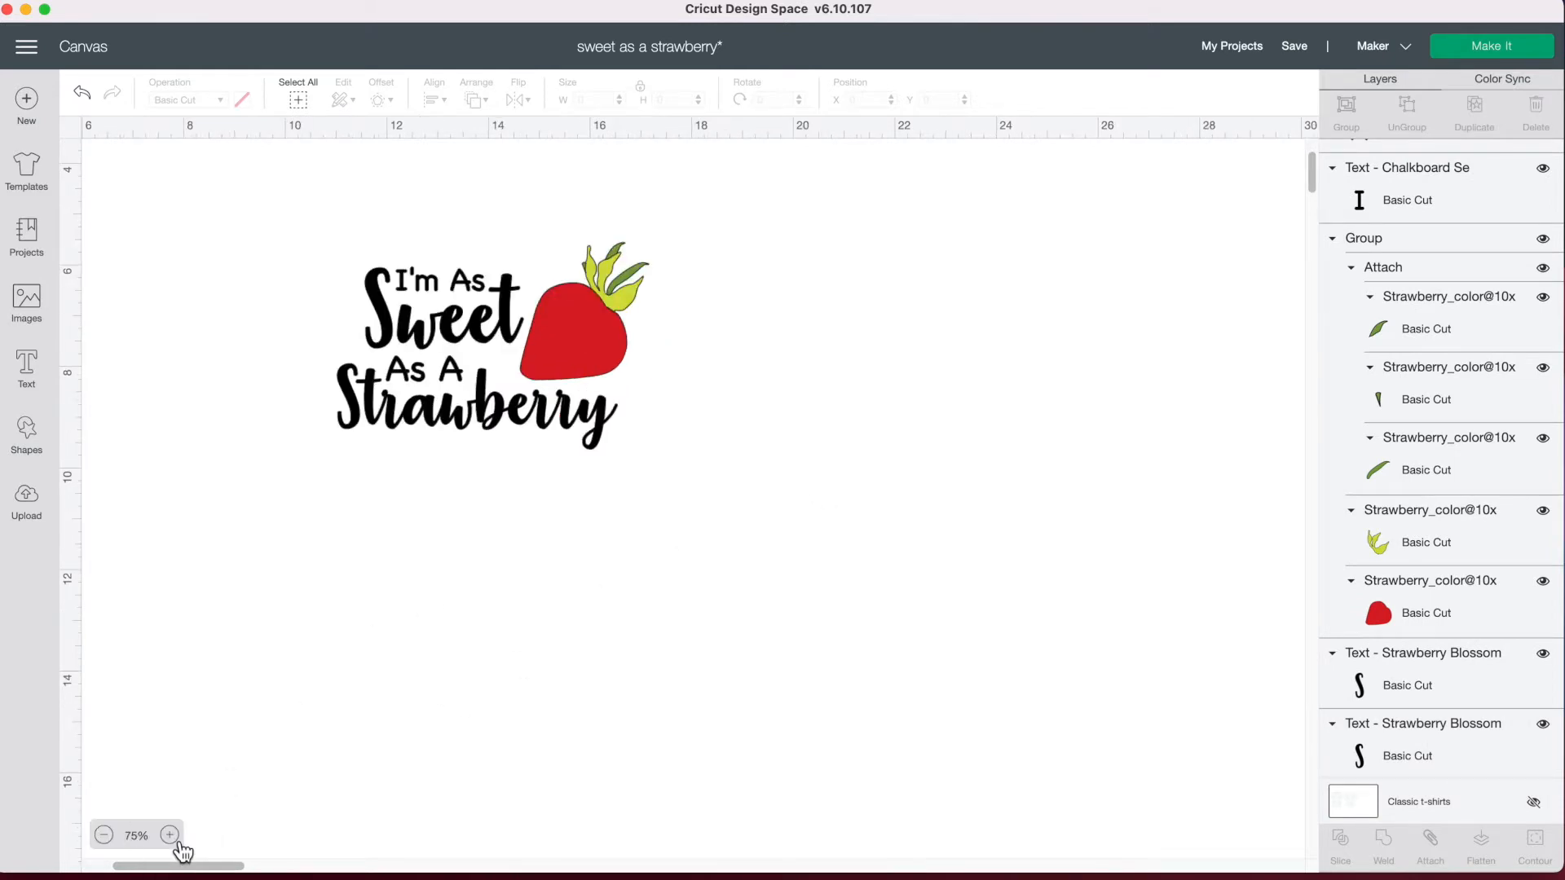
scroll(265, 619, "up", 3)
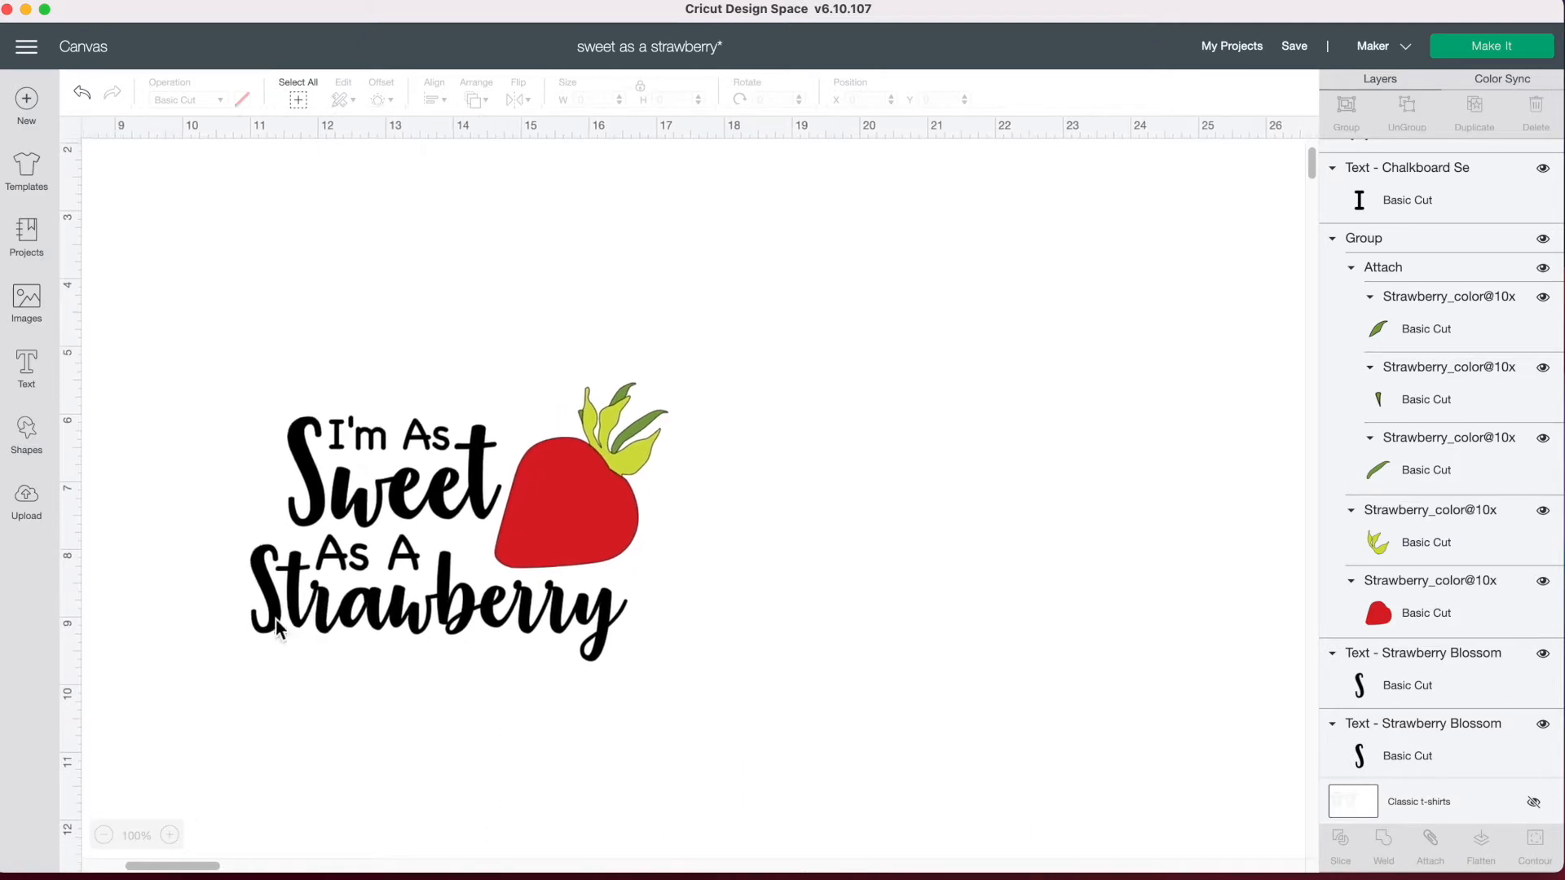
scroll(266, 624, "down", 3)
scroll(266, 624, "left", 2)
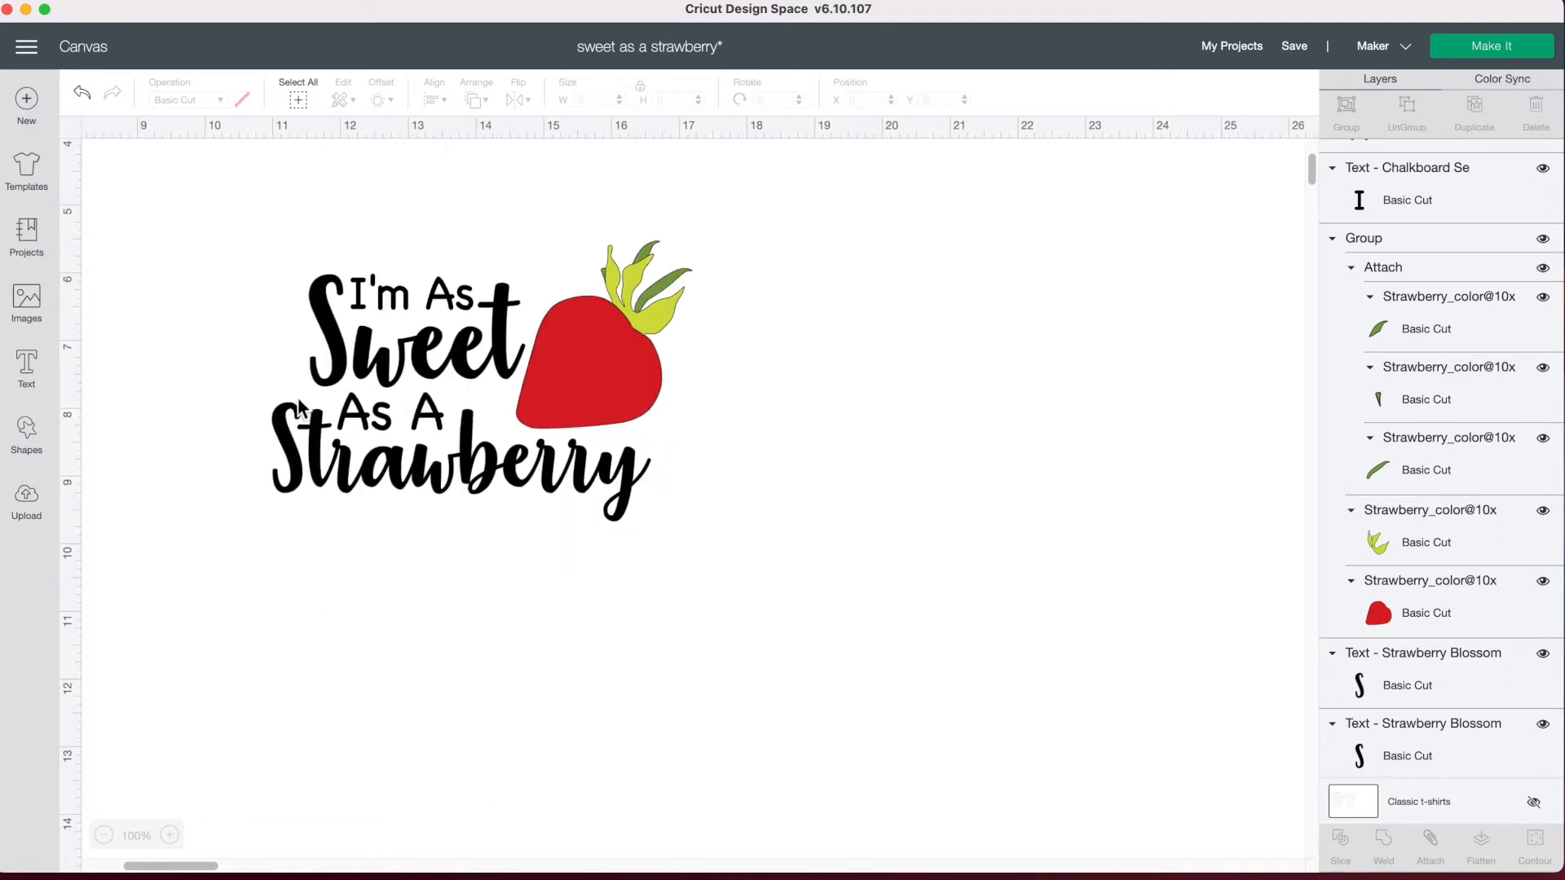
left_click(594, 364)
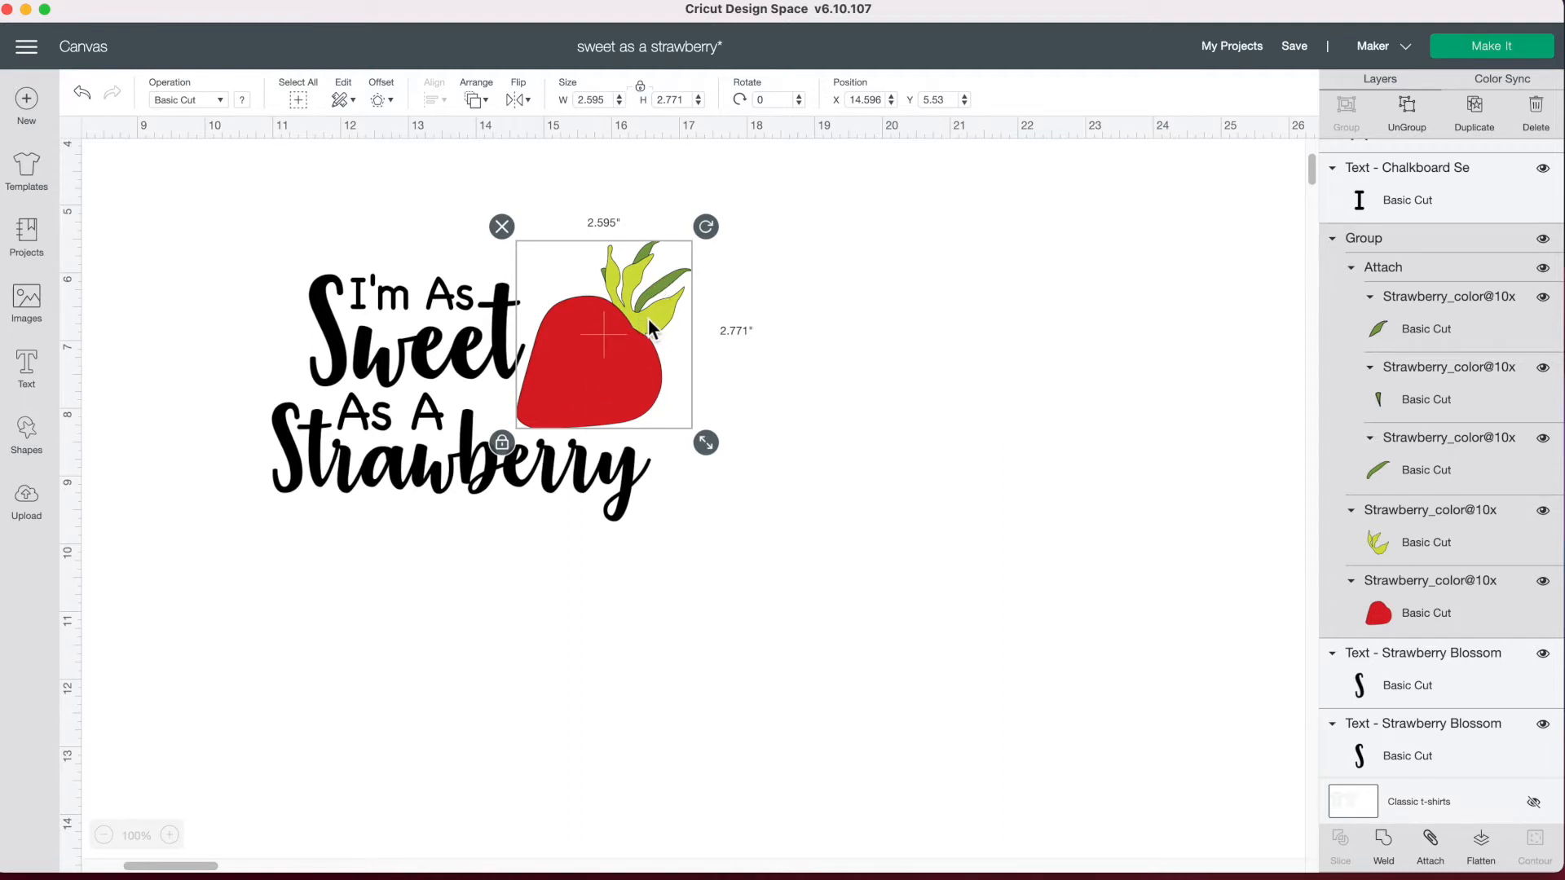
left_click(323, 376)
left_click(317, 423)
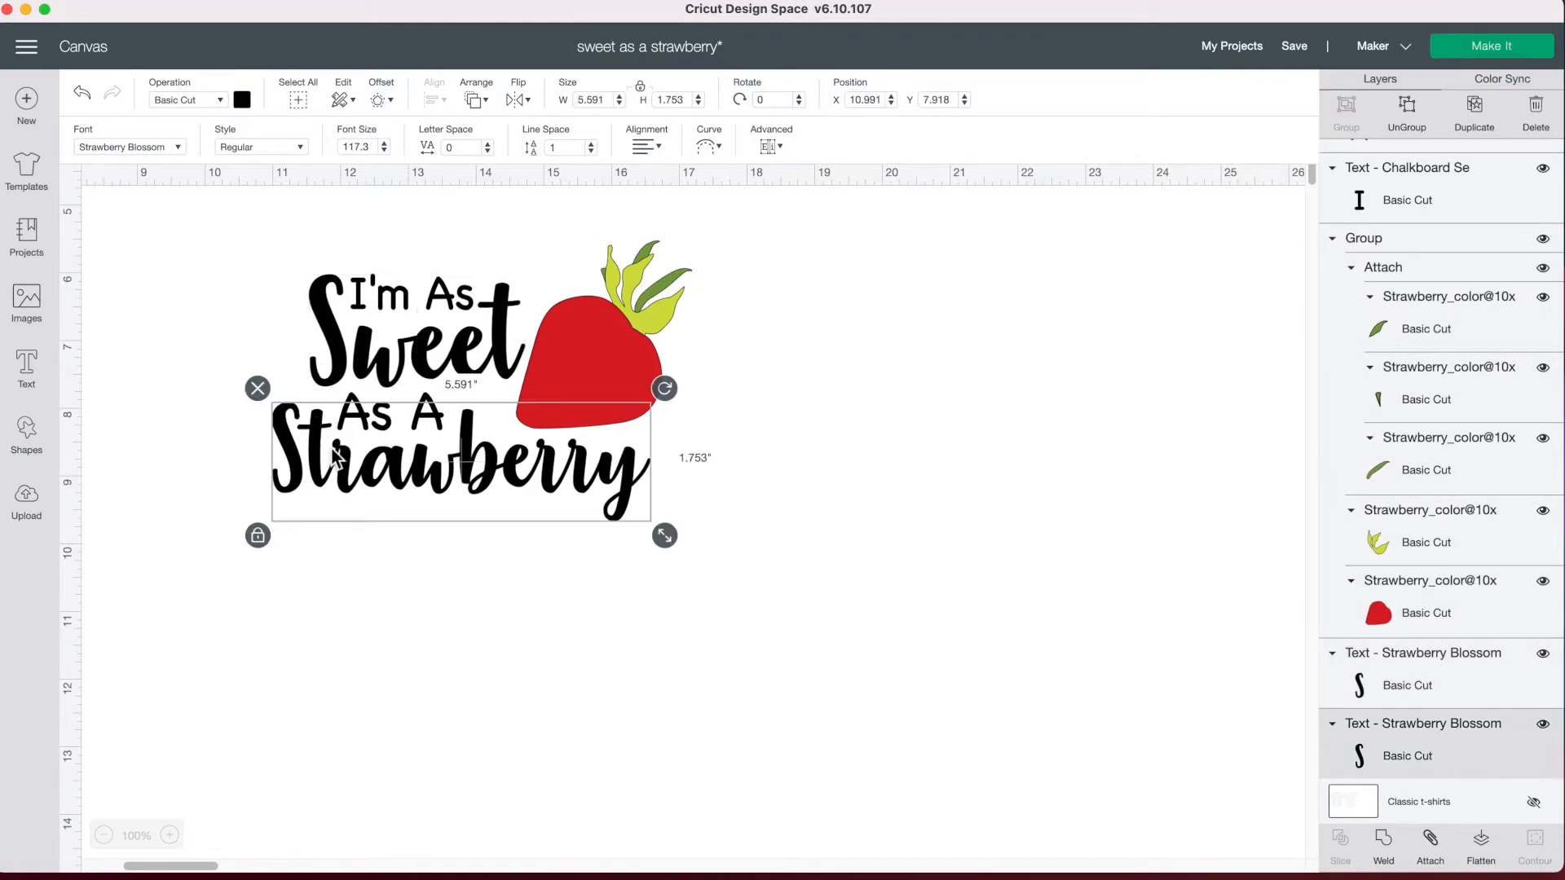
left_click(227, 379)
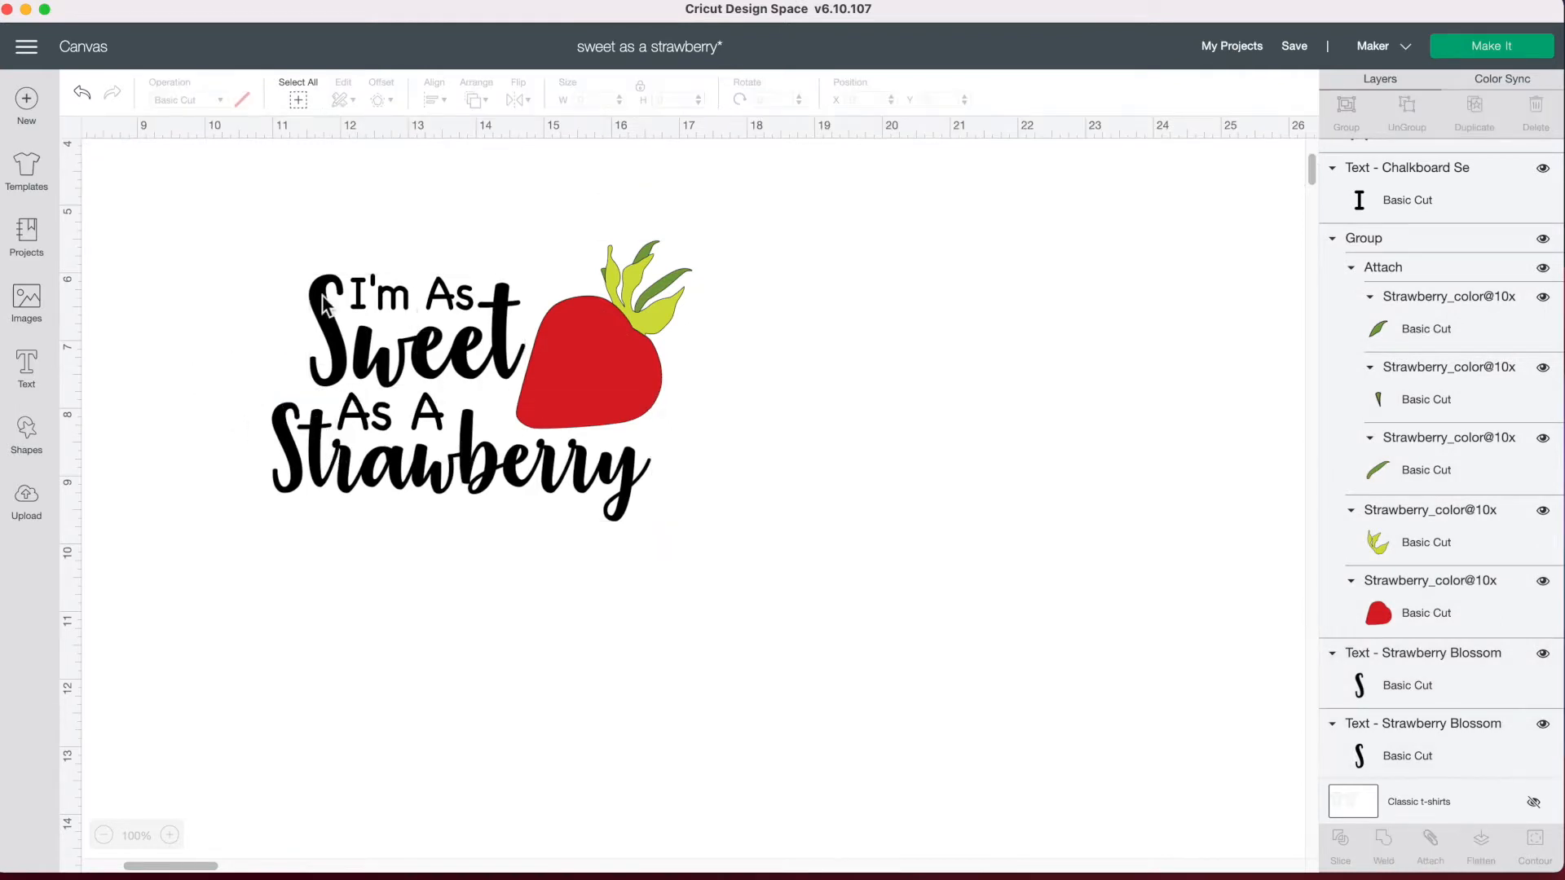
Attach the four text pieces "I'm As", "Sweet", "As A" and "Strawberry" together
left_click(371, 308)
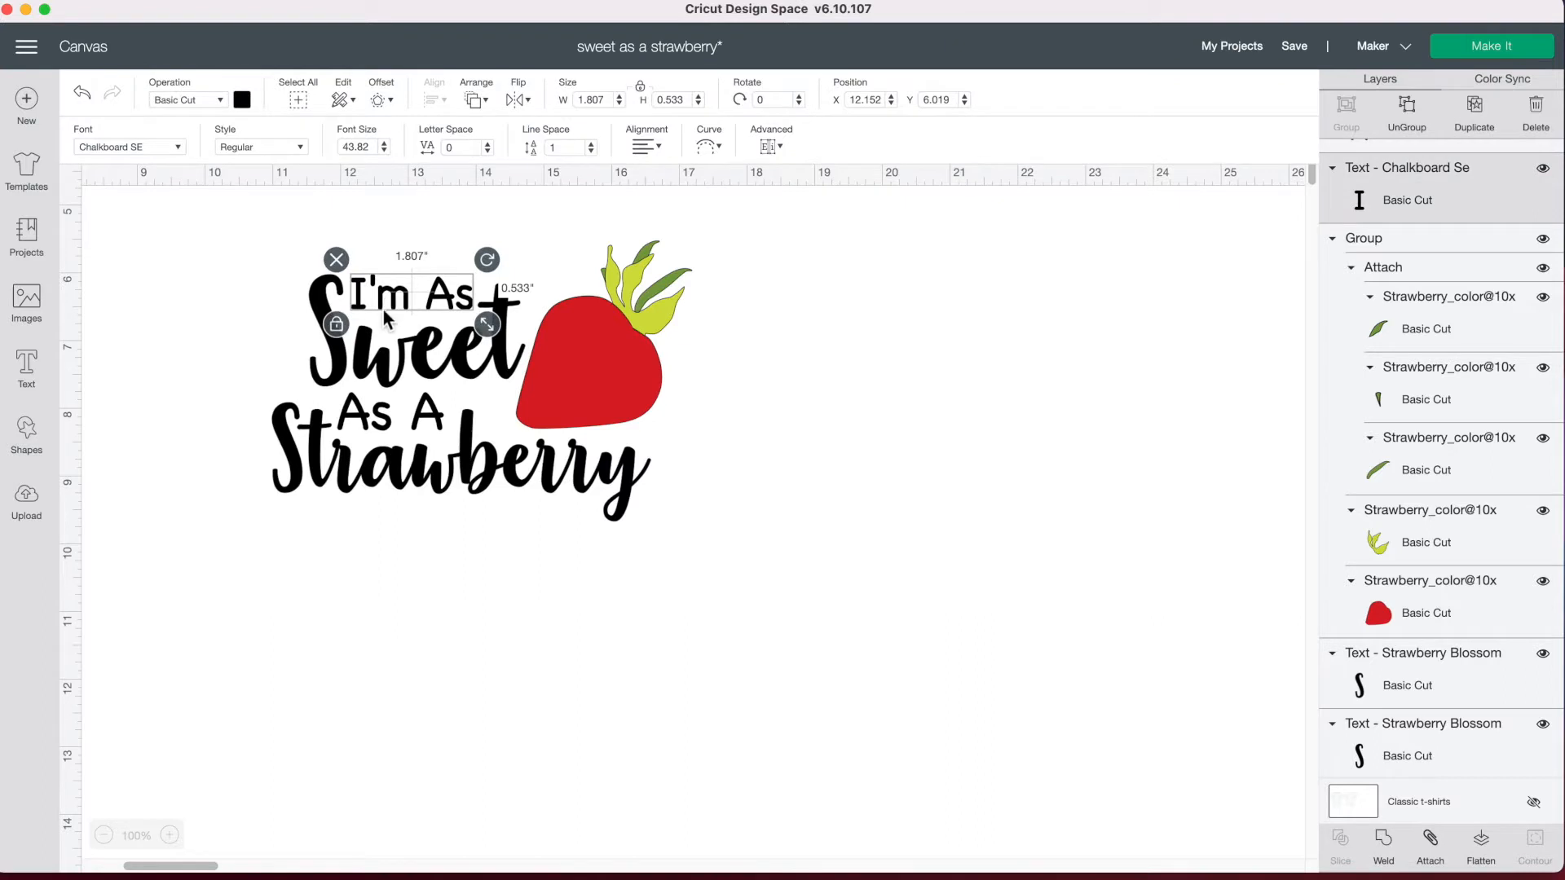
left_click(383, 359)
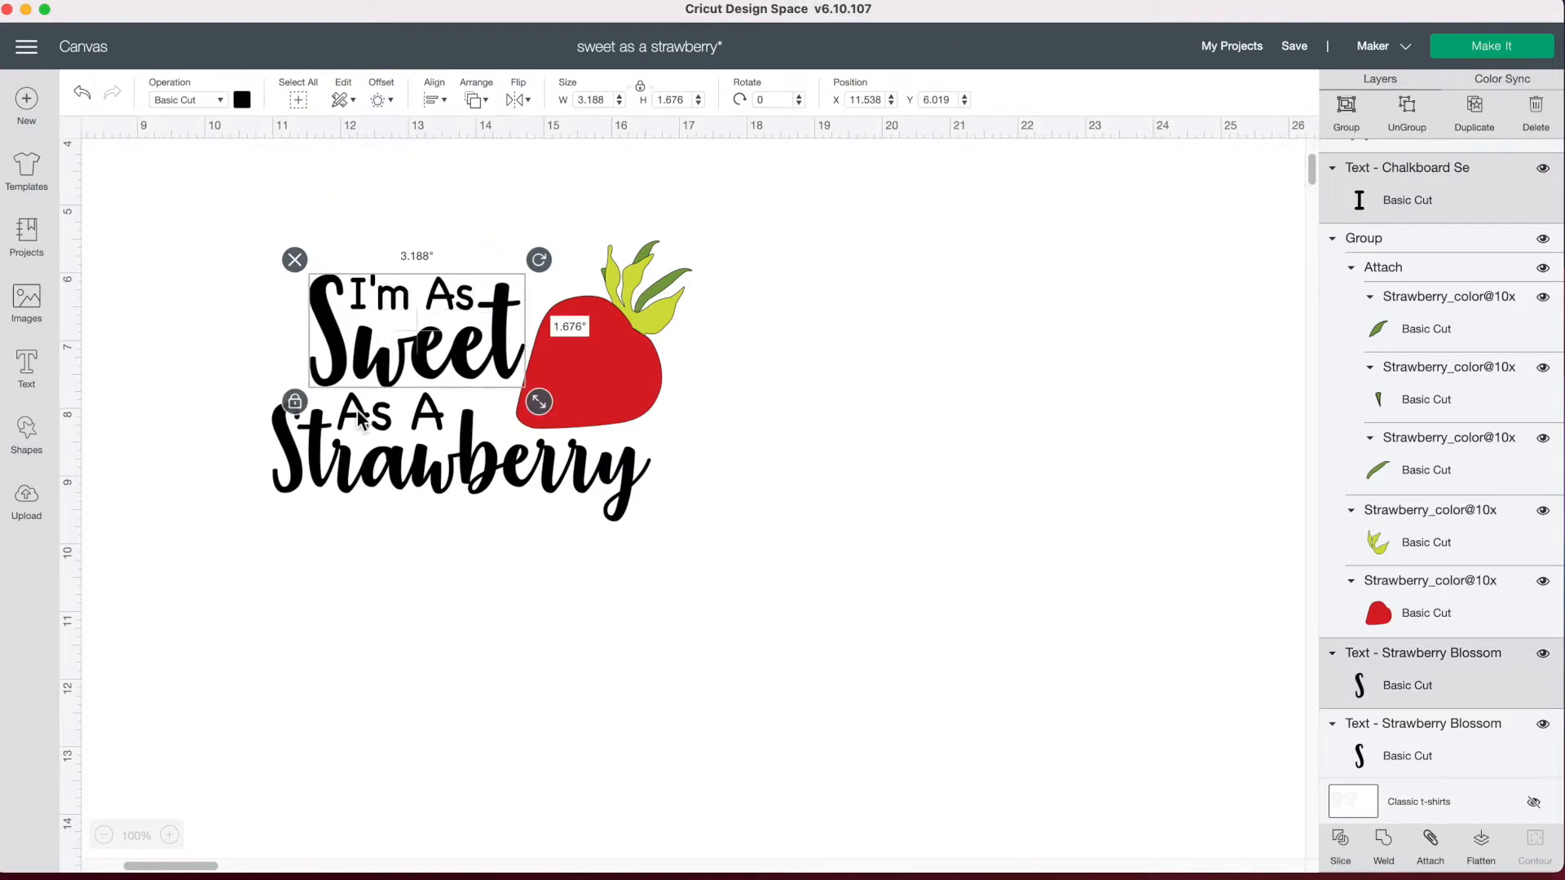
left_click(340, 460, "shift")
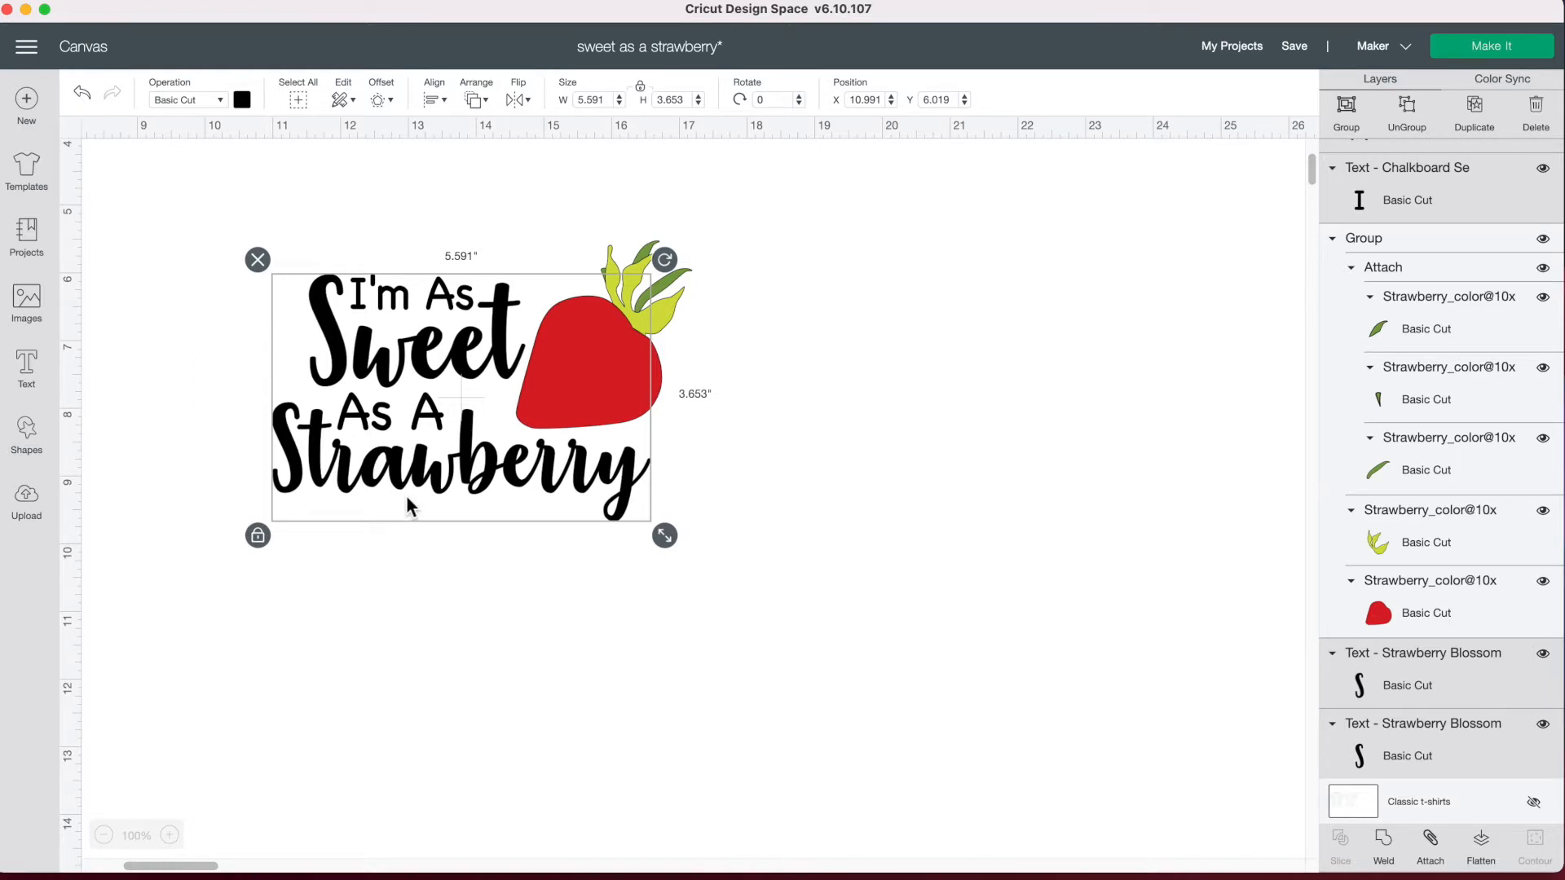
left_click(1432, 856)
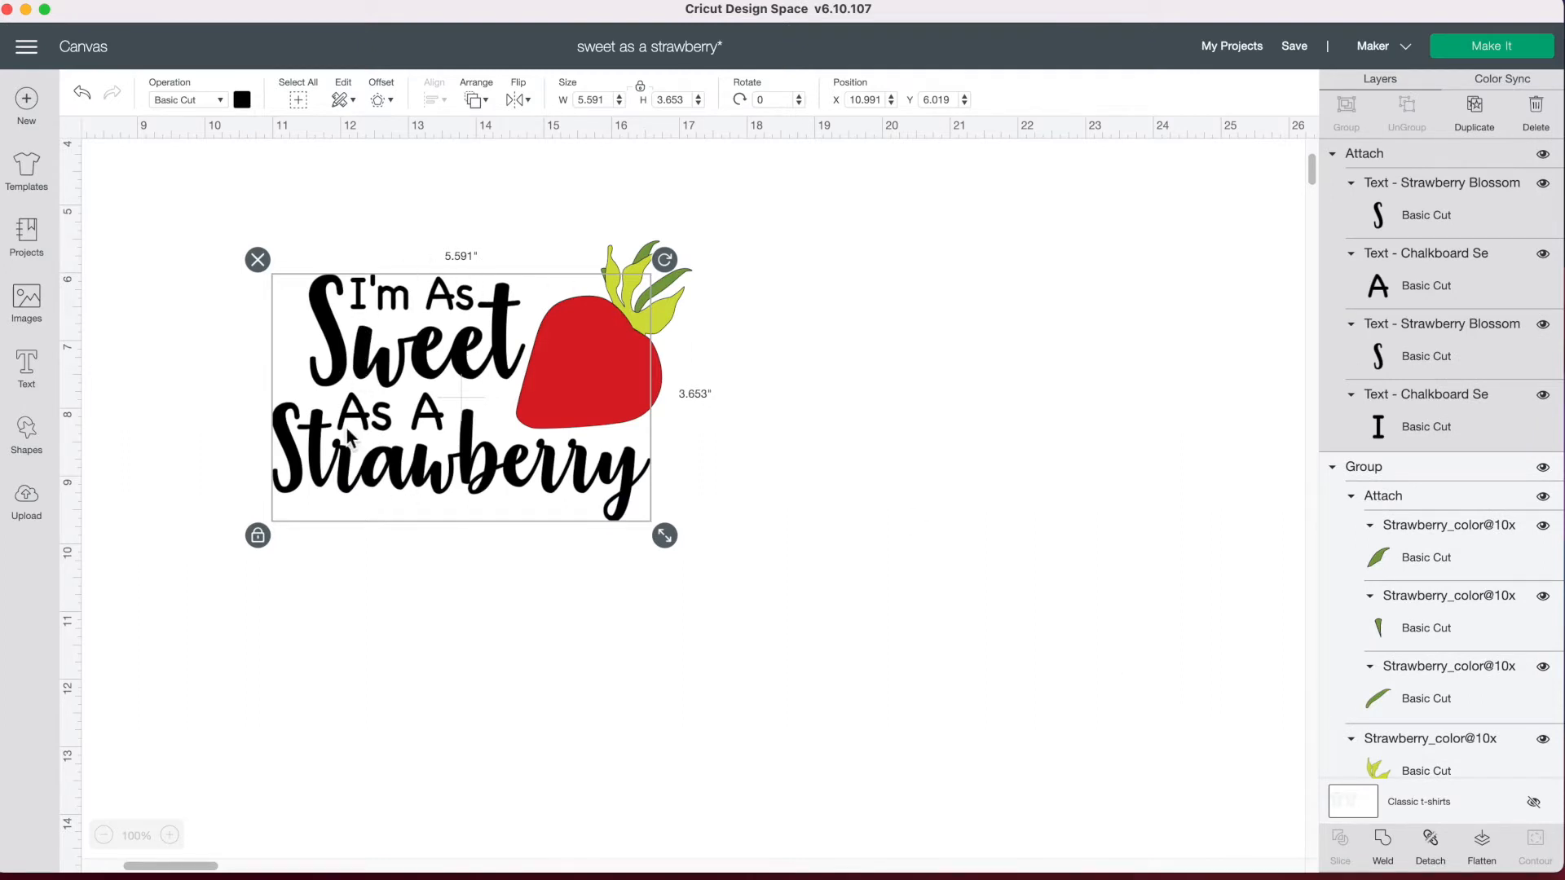
Ungroup the strawberry graphic and select its attached dark green leaves
left_click(583, 333)
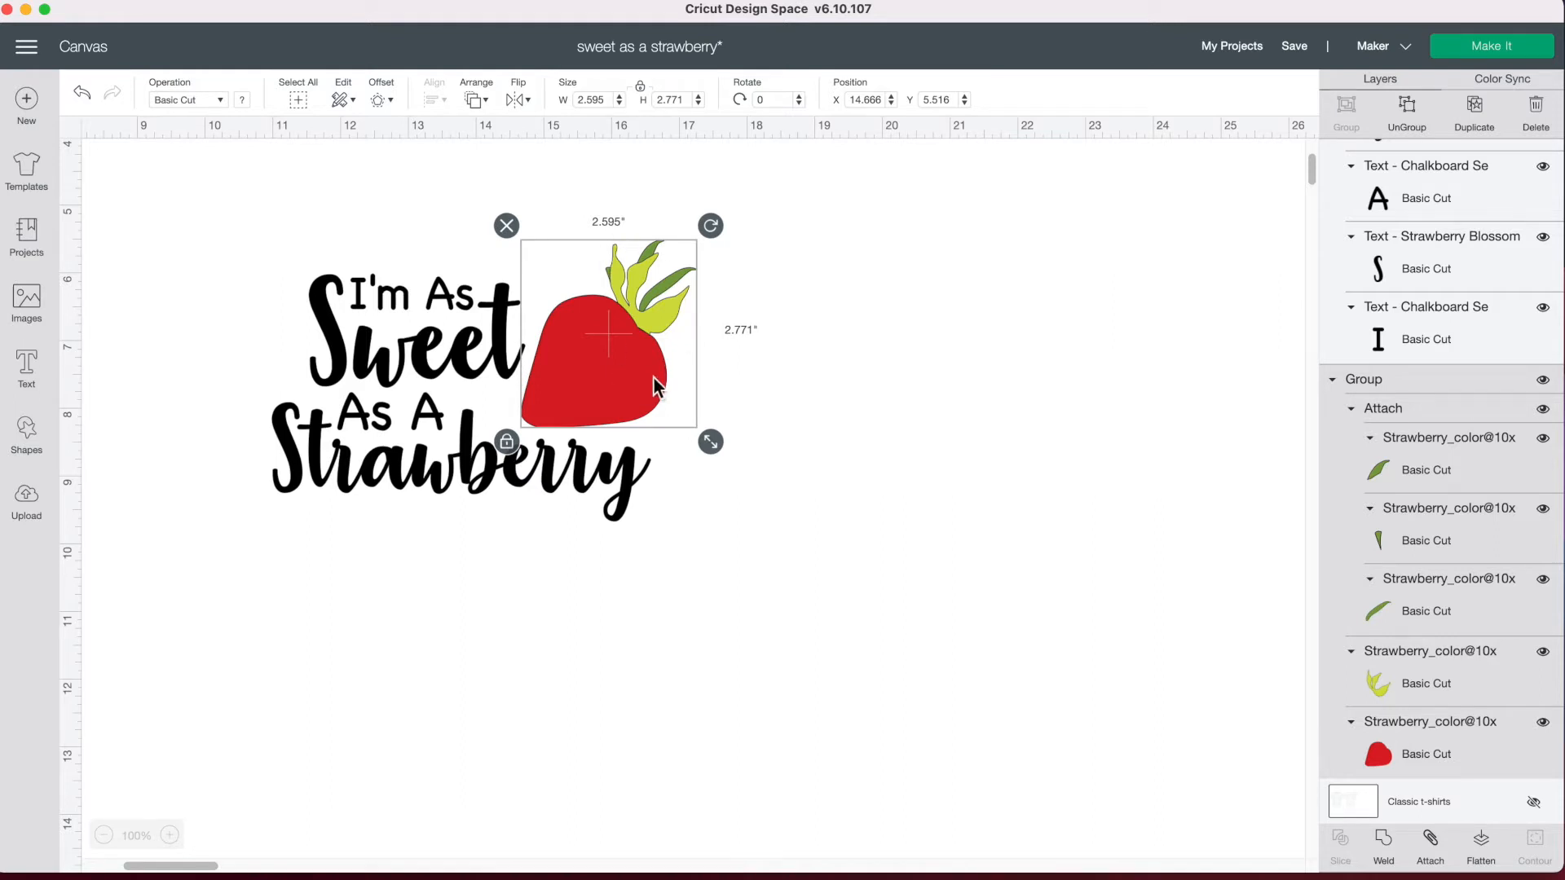
left_click(1408, 110)
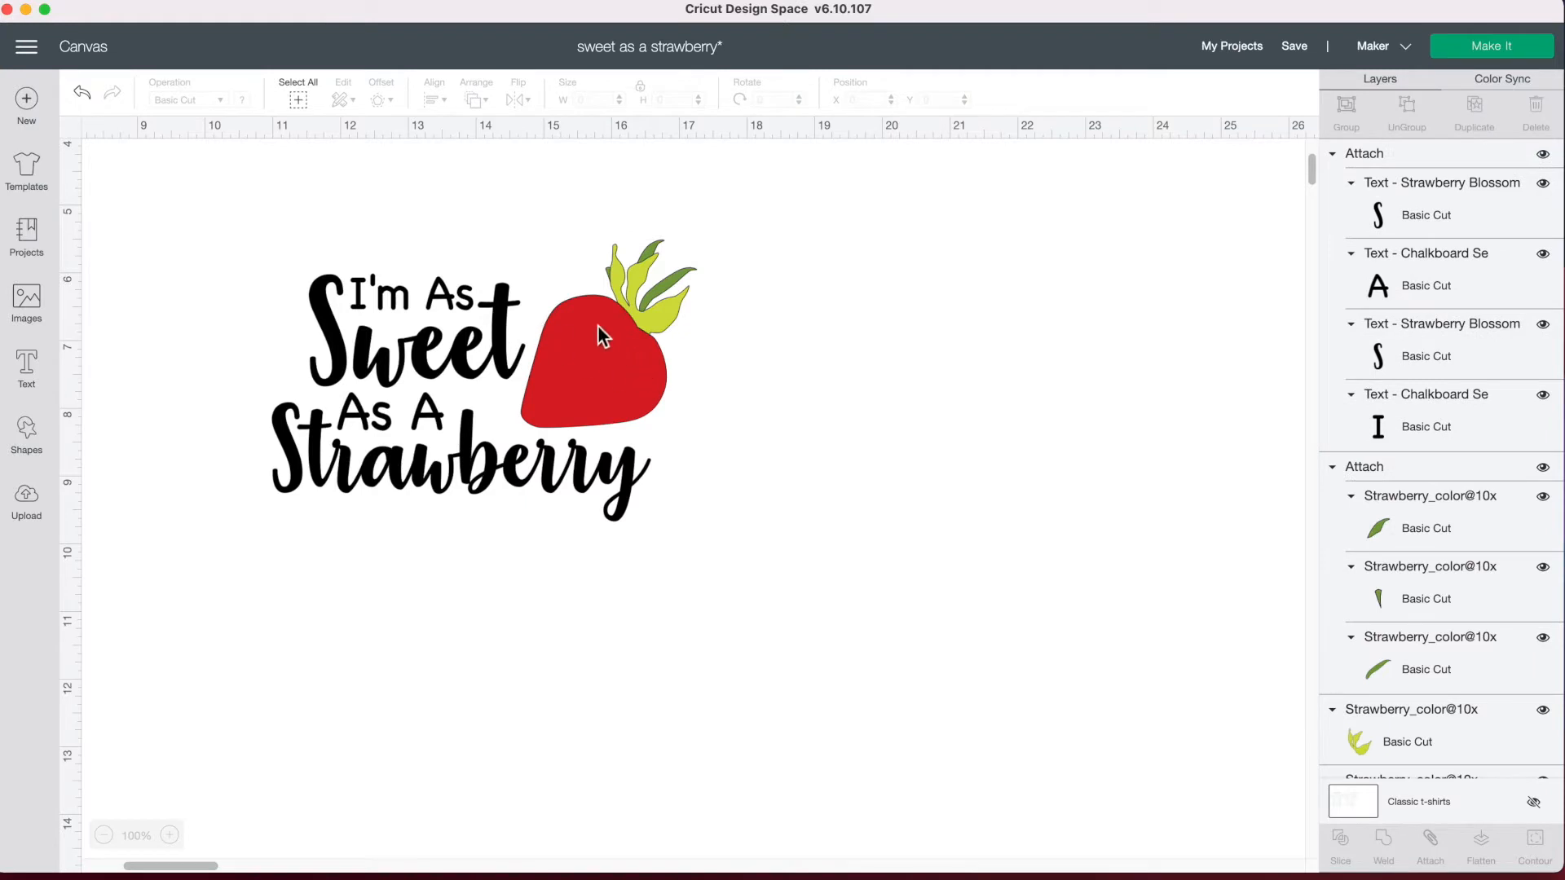
left_click(670, 319)
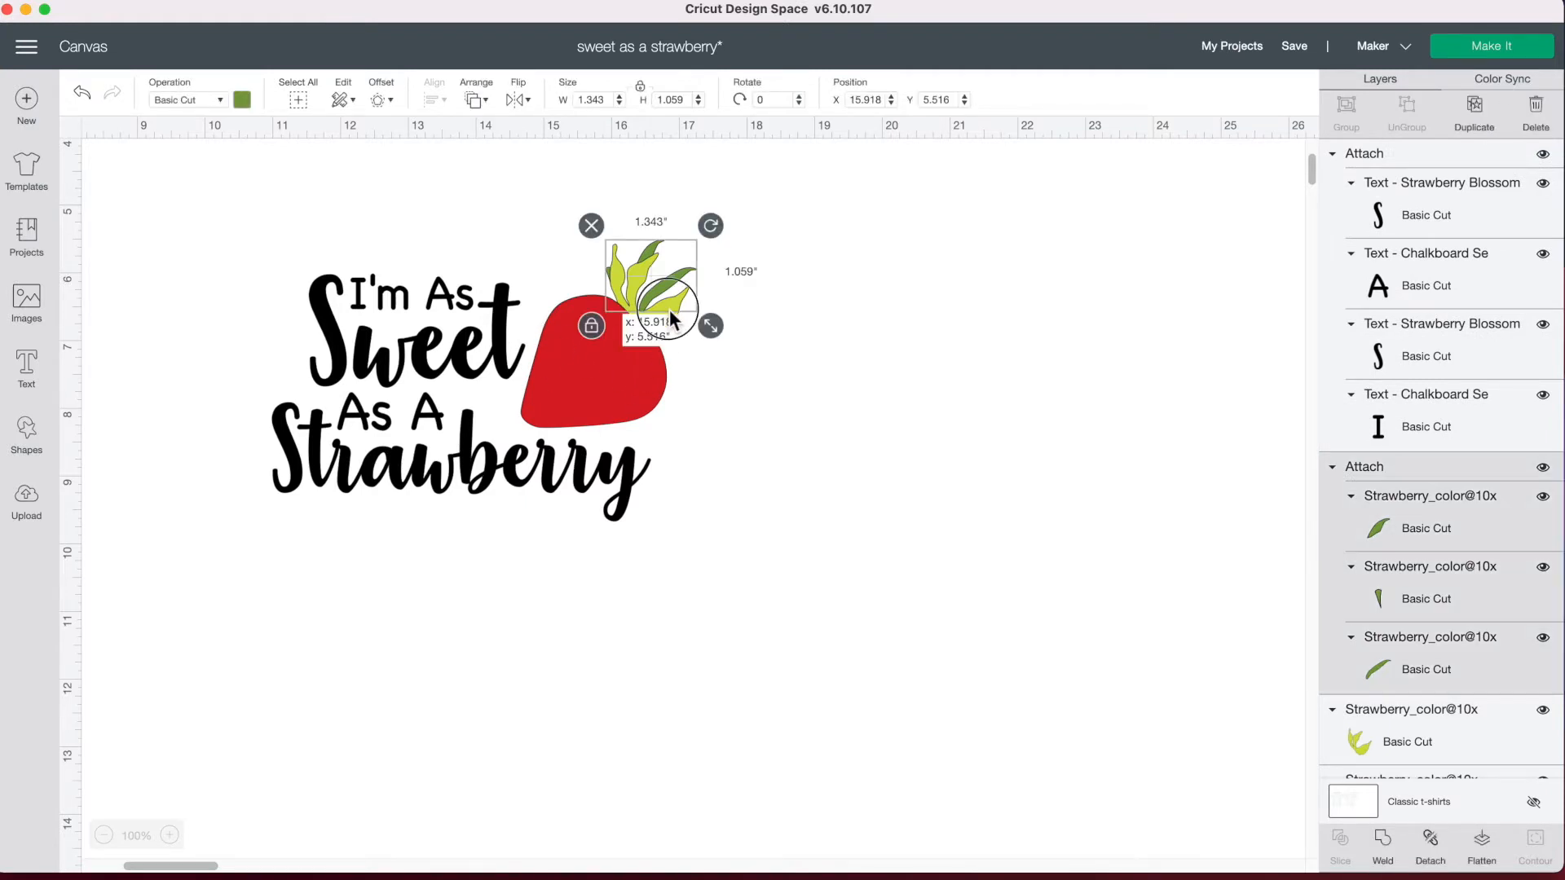
Move the attached dark green leaves away from the strawberry, and place them back over the light green leaves
left_click_drag(671, 320, 743, 307)
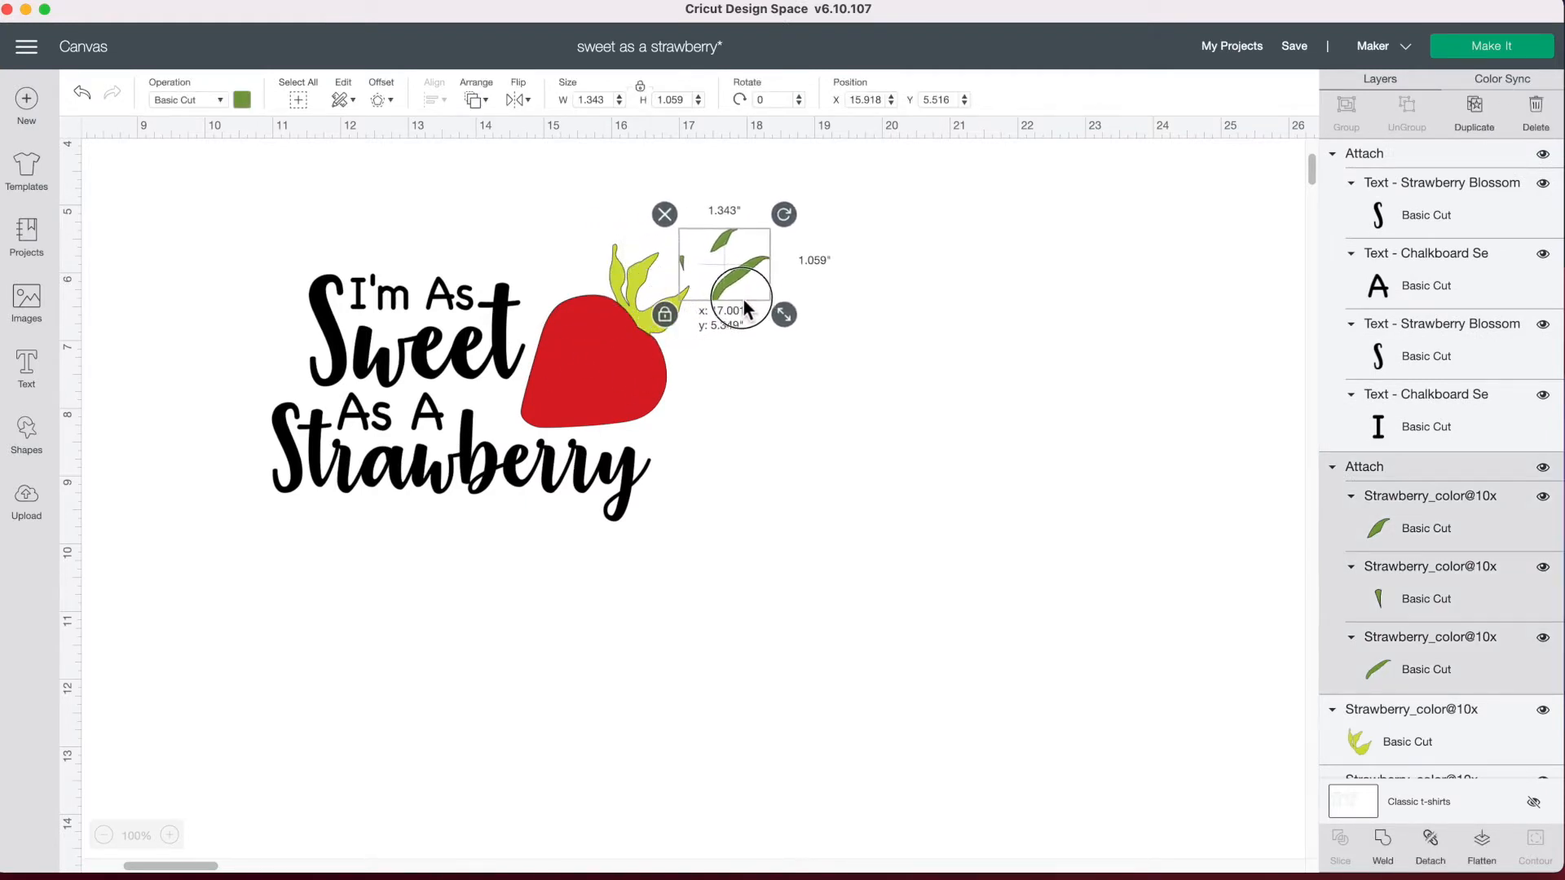
left_click(640, 322)
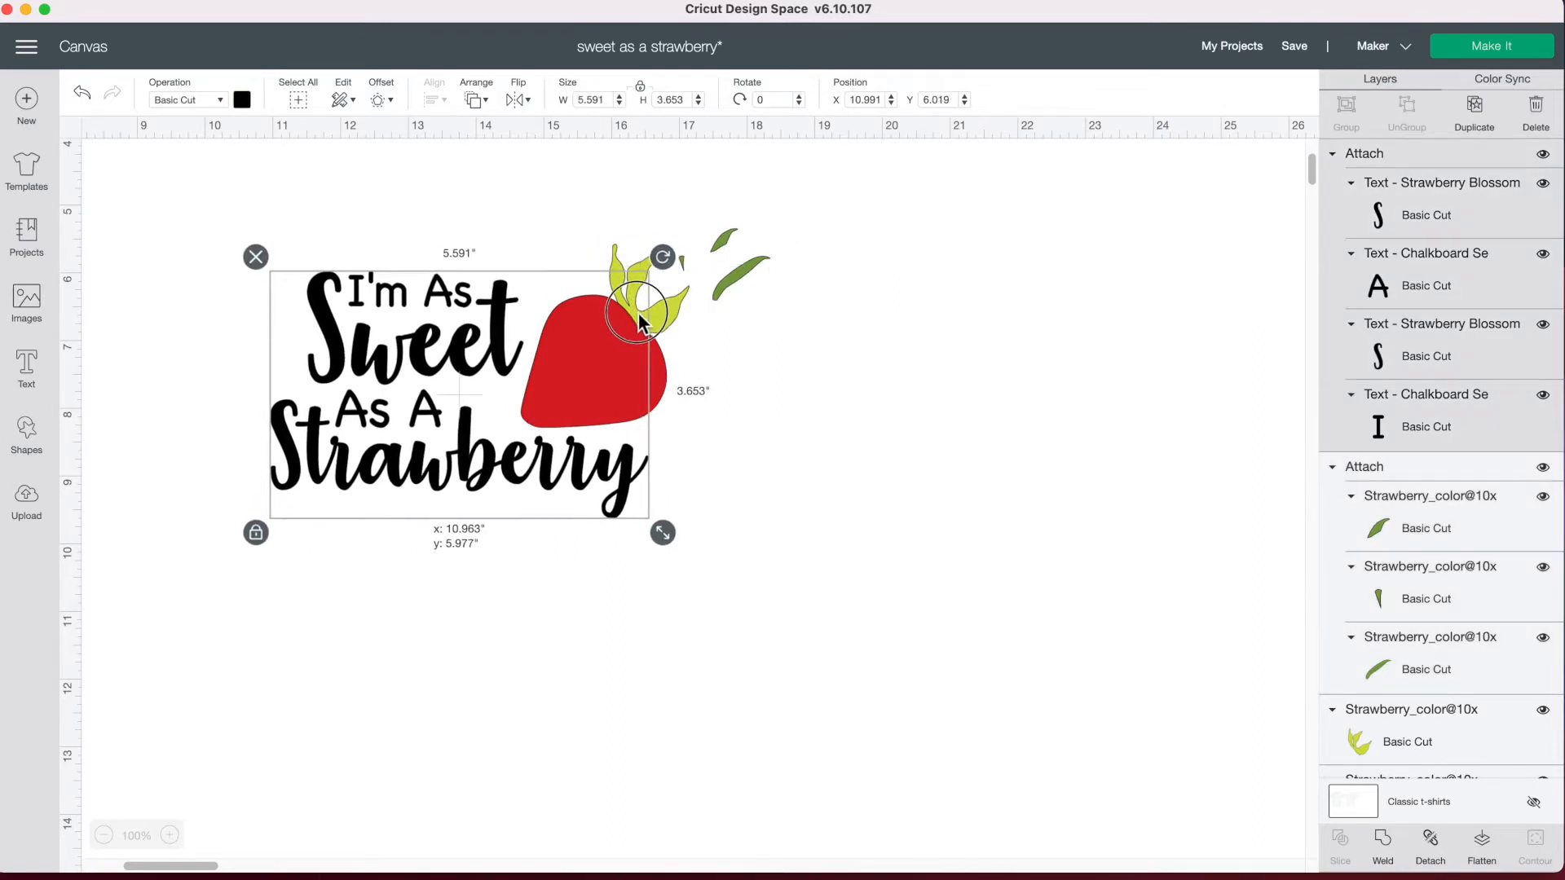
left_click_drag(750, 280, 812, 304)
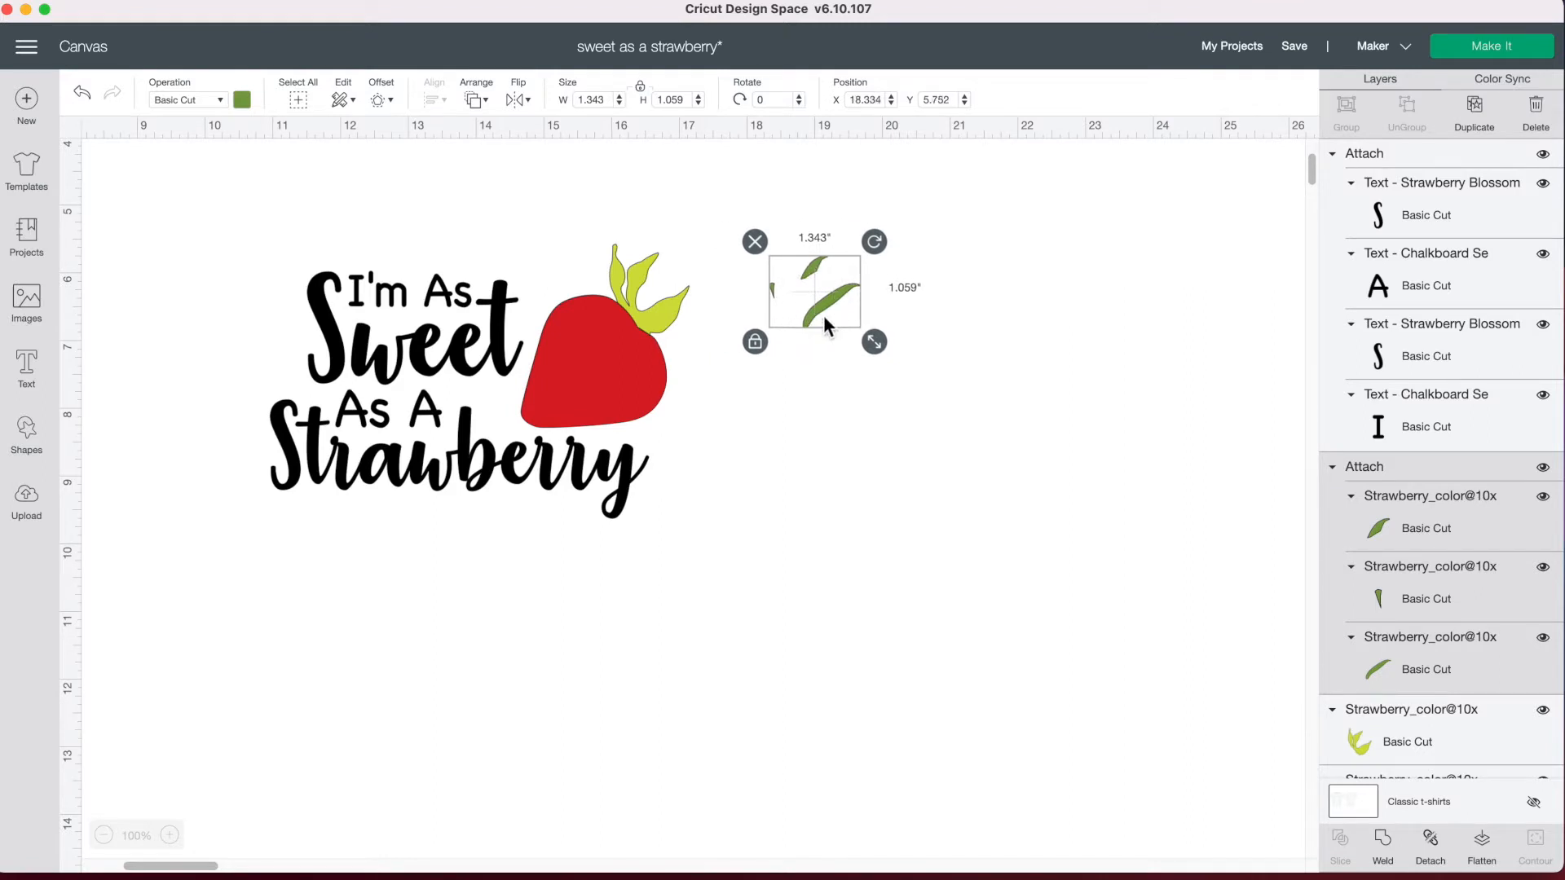
left_click_drag(797, 325, 662, 303)
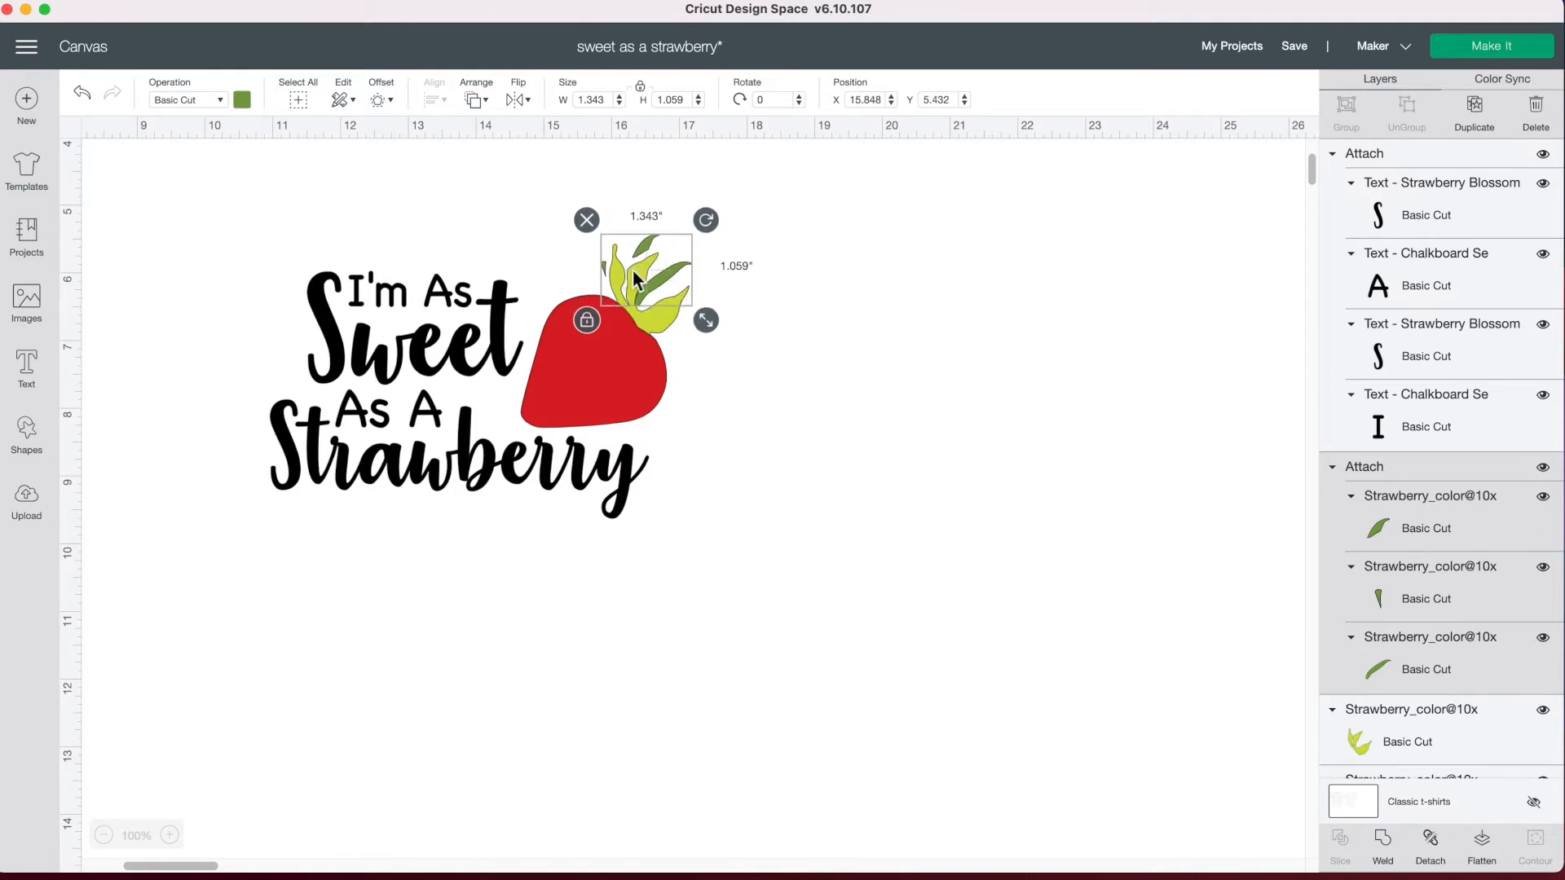
left_click_drag(668, 282, 663, 283)
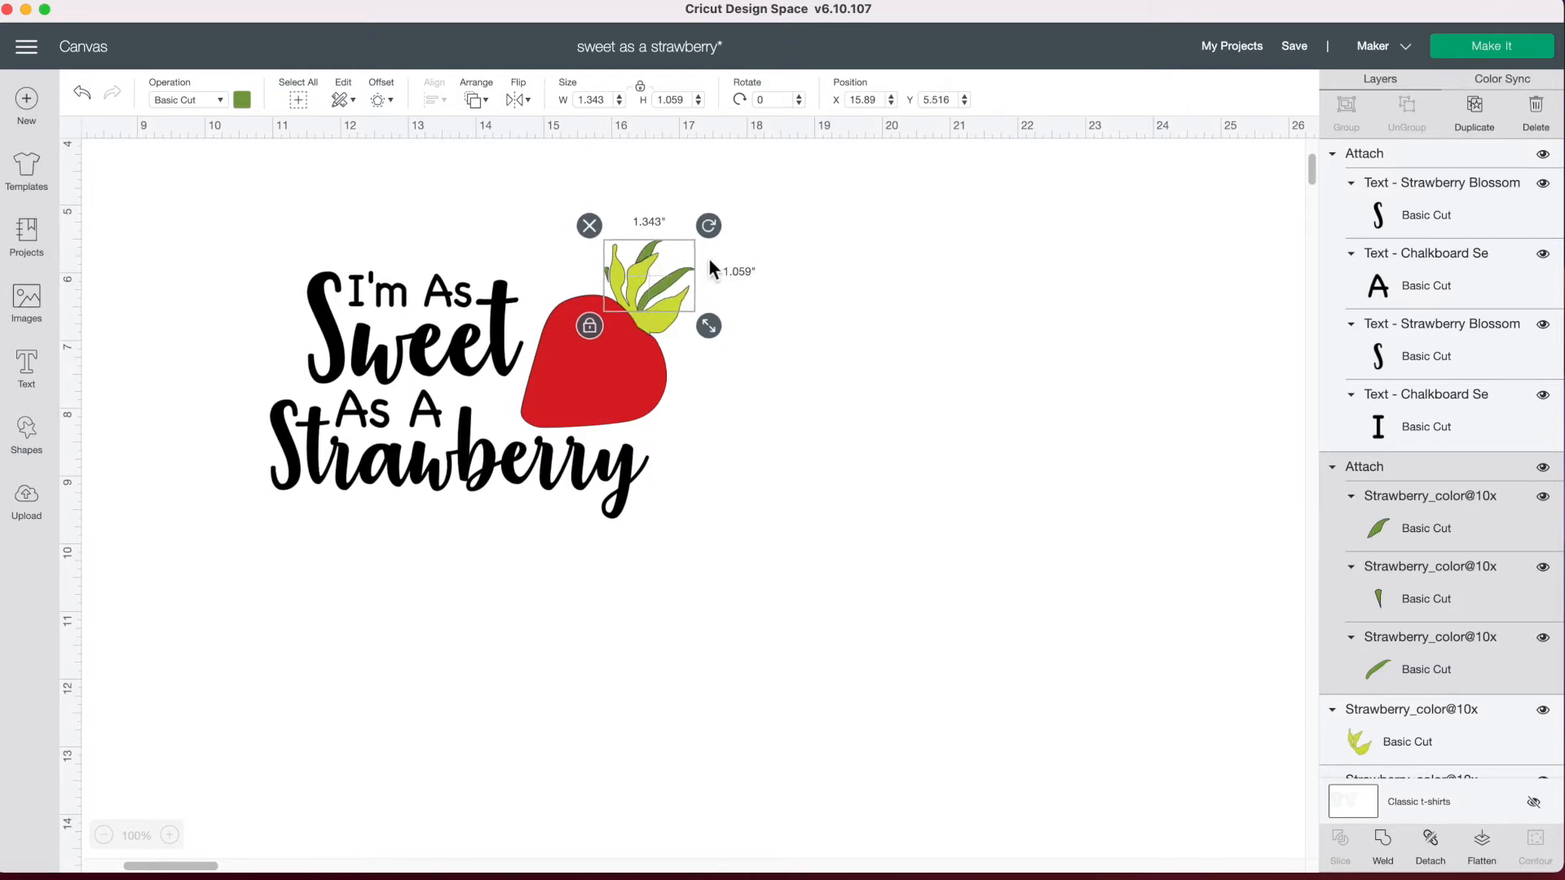
Open the project's mat preparation and turn on Mirror for all four mats: black, light green, dark green and red
left_click(1483, 49)
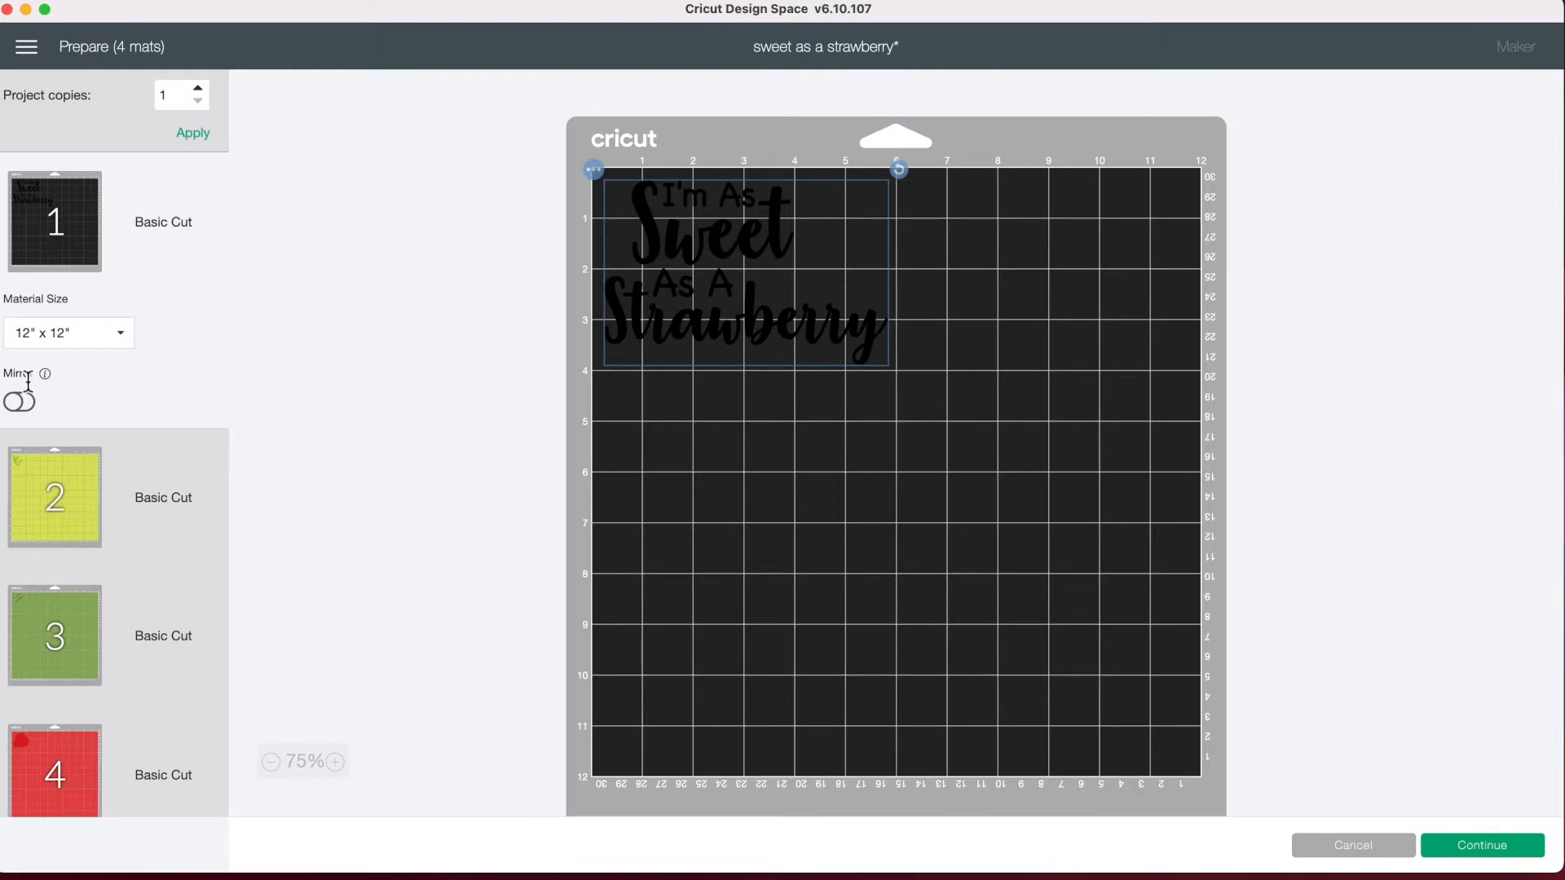
left_click(18, 405)
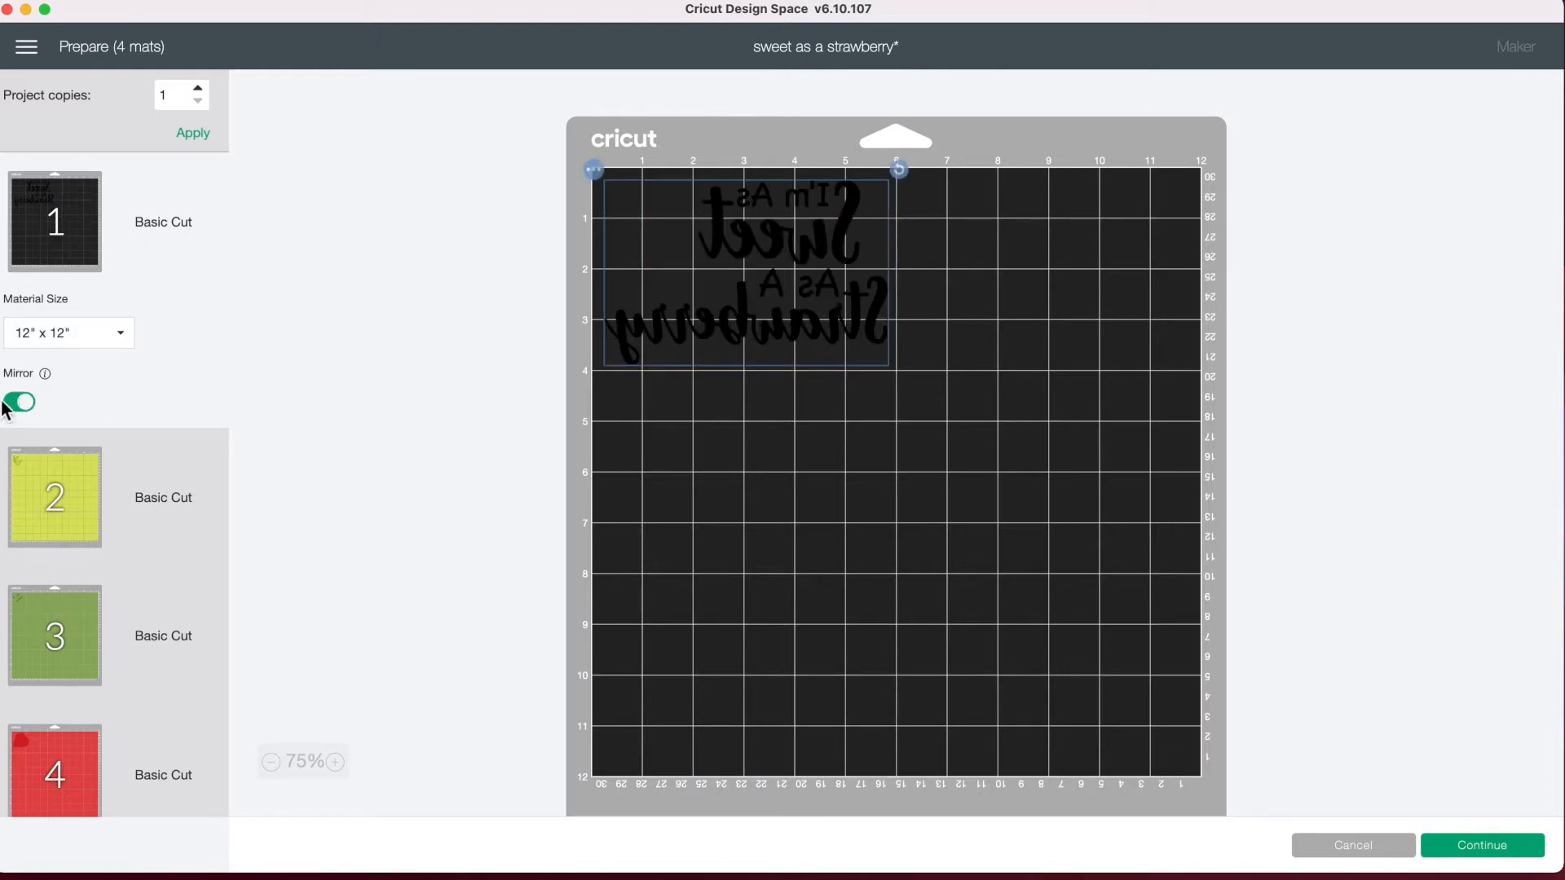
left_click(81, 489)
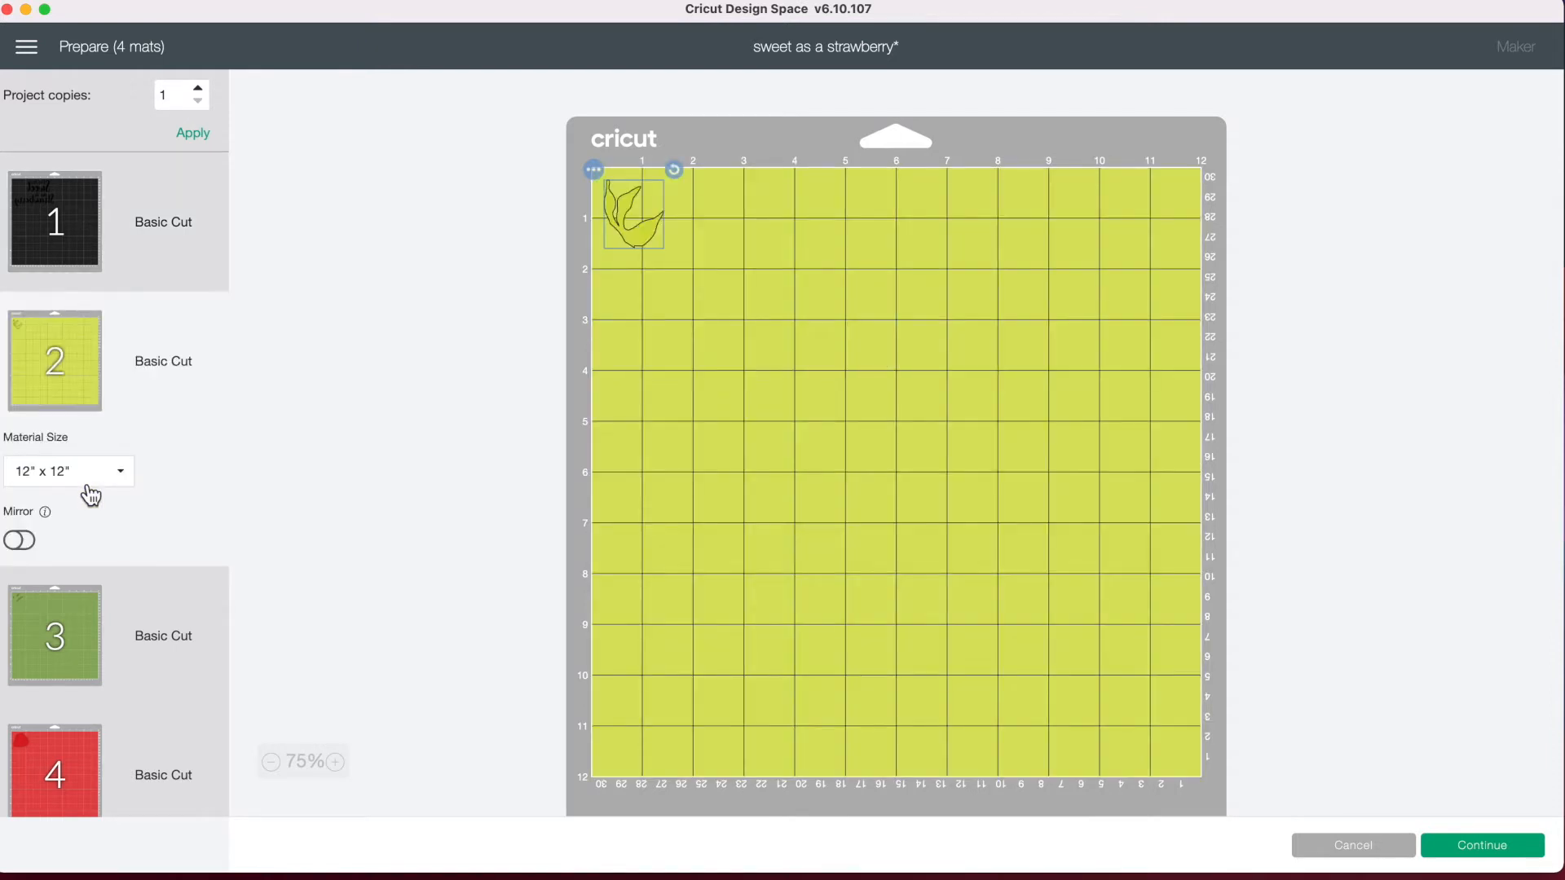
scroll(101, 478, "down", 1)
left_click(18, 515)
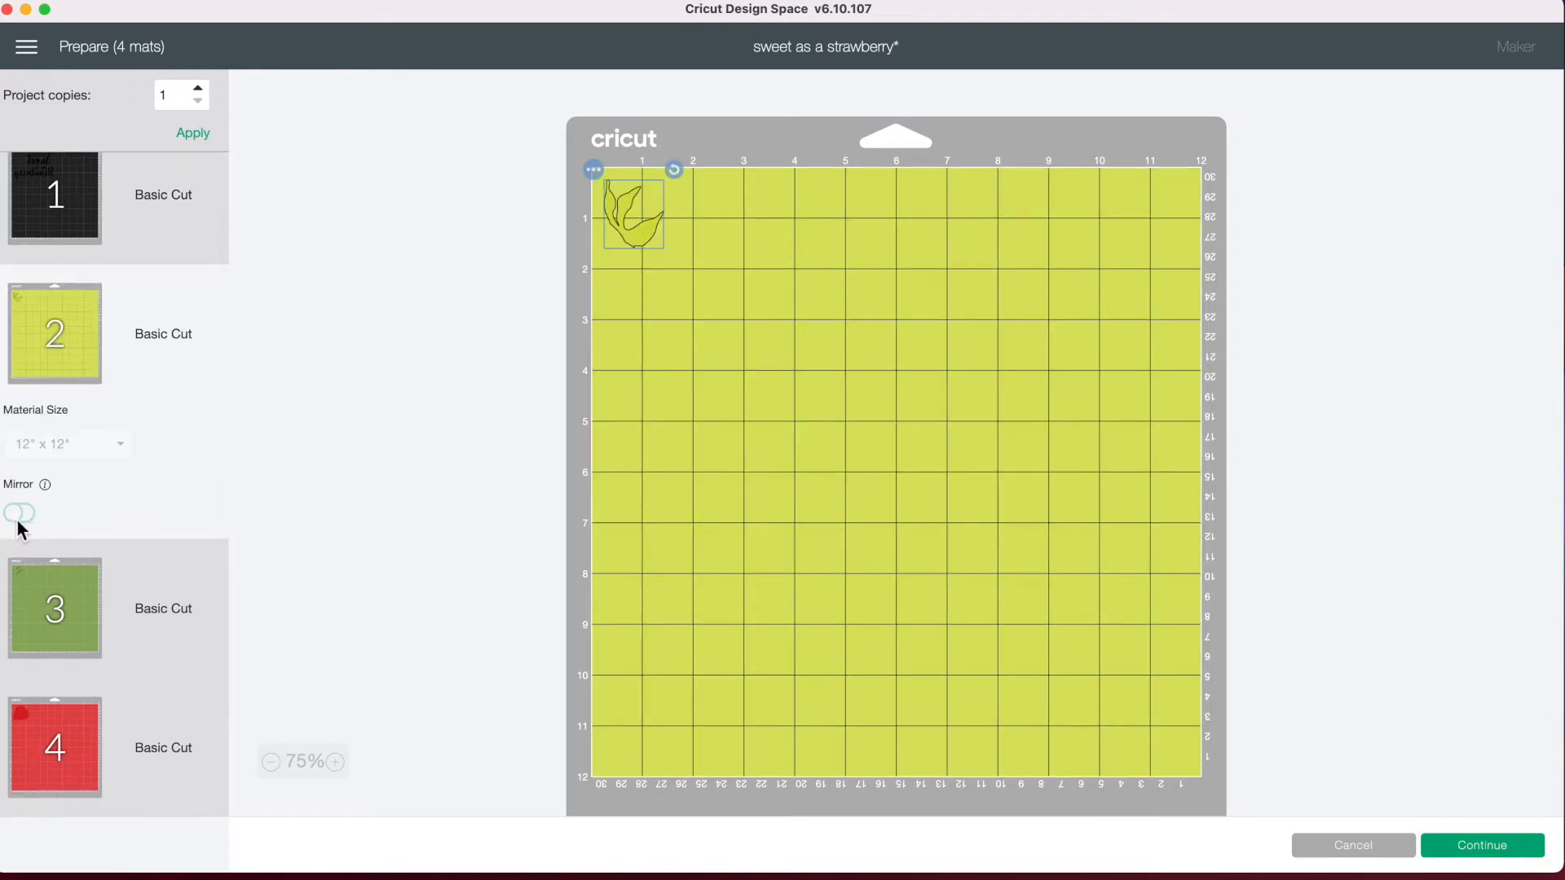
left_click(81, 595)
left_click(19, 653)
left_click(52, 741)
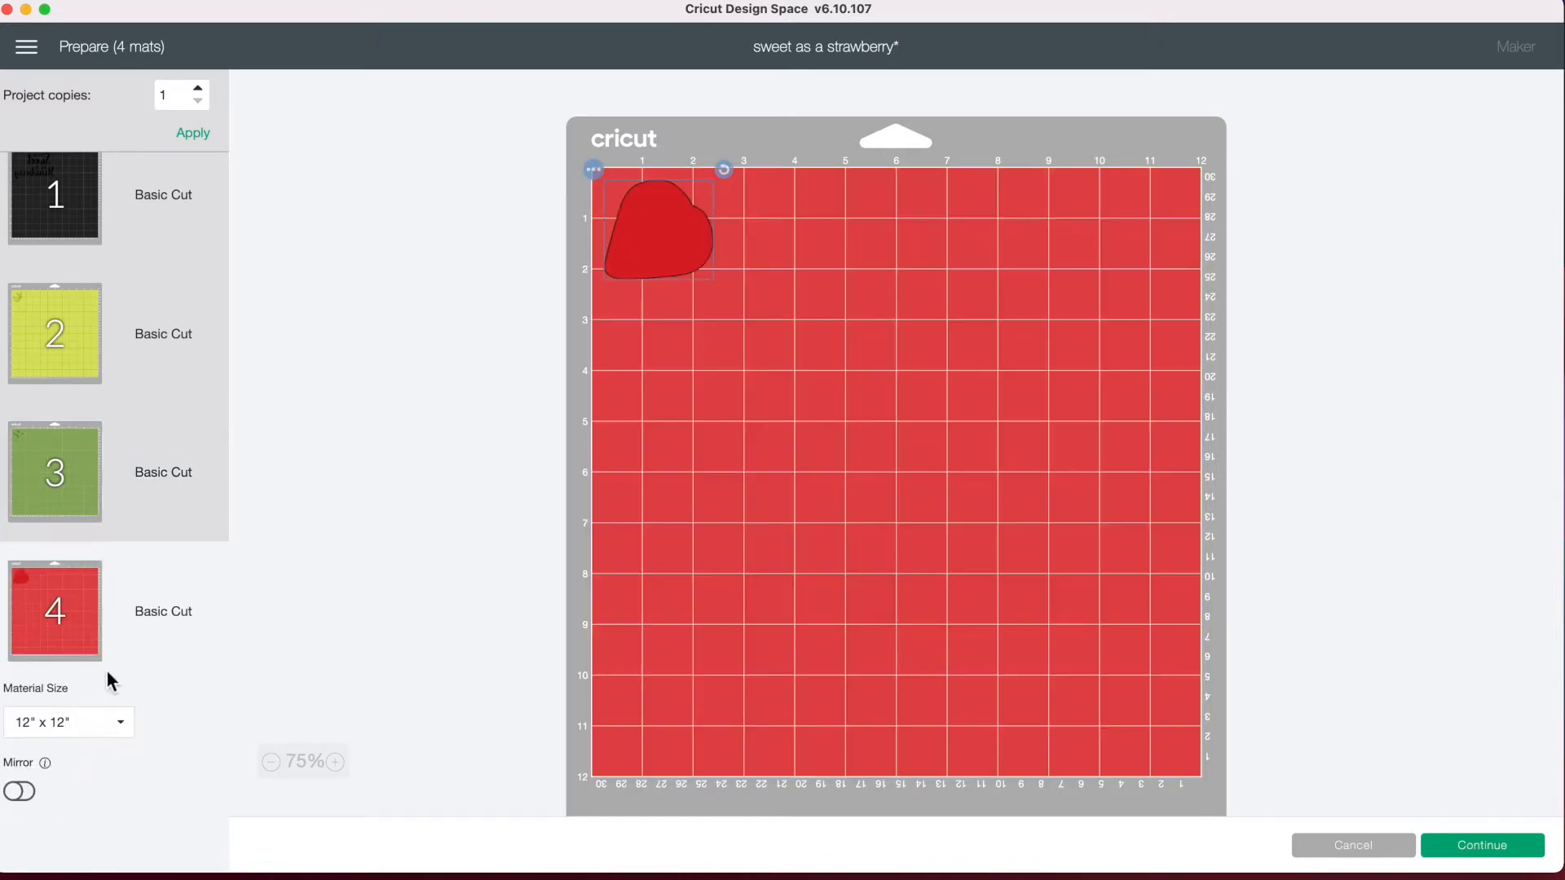
left_click(21, 792)
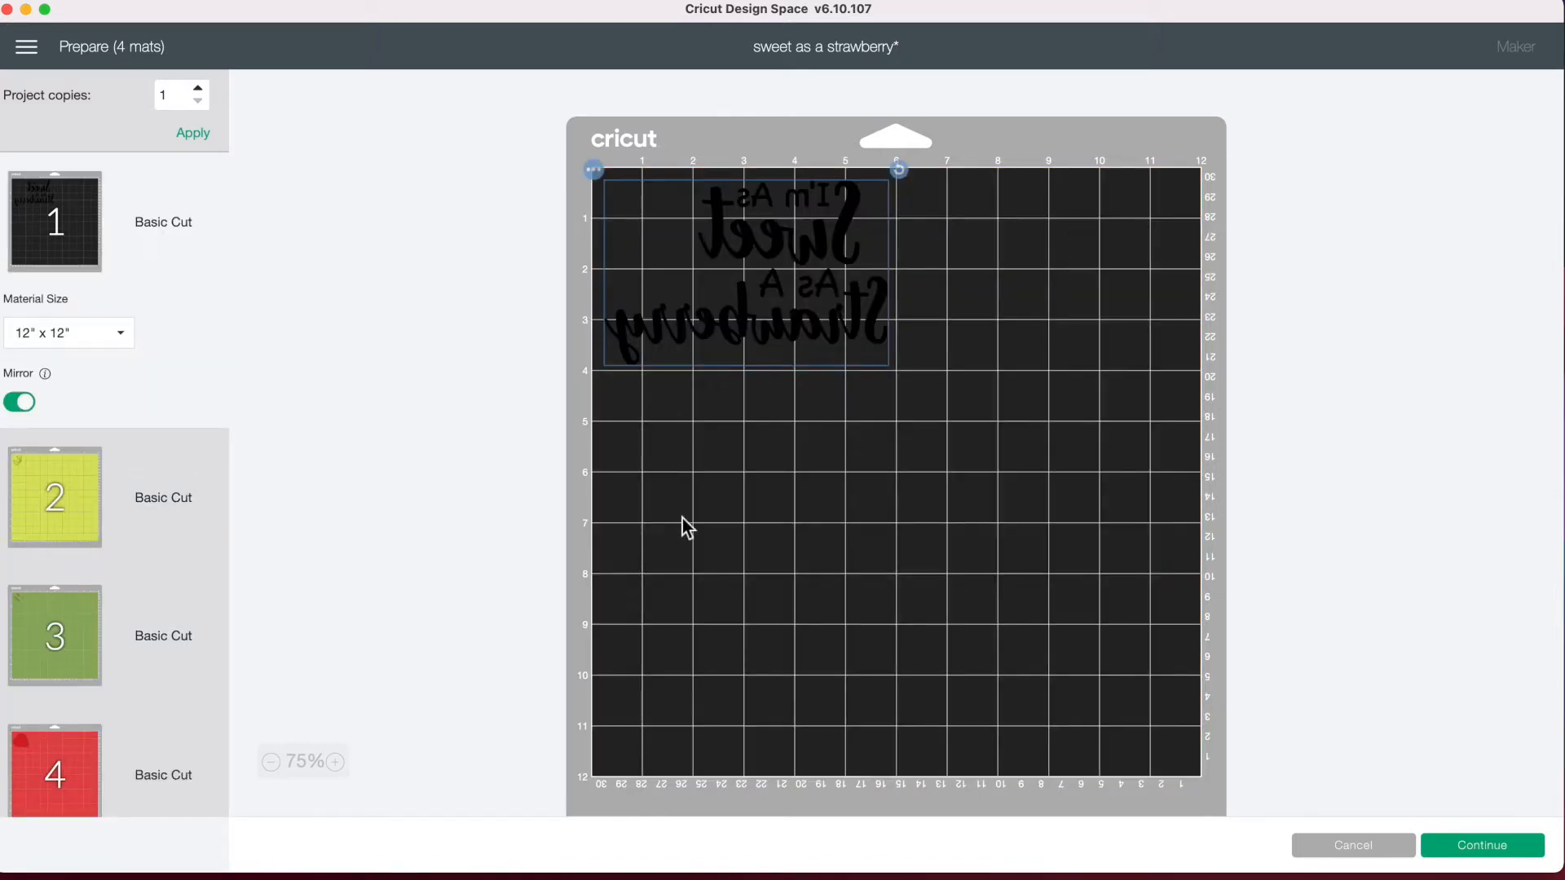
Continue to the cut setup and set the base material to Everyday Iron-On
left_click(1482, 839)
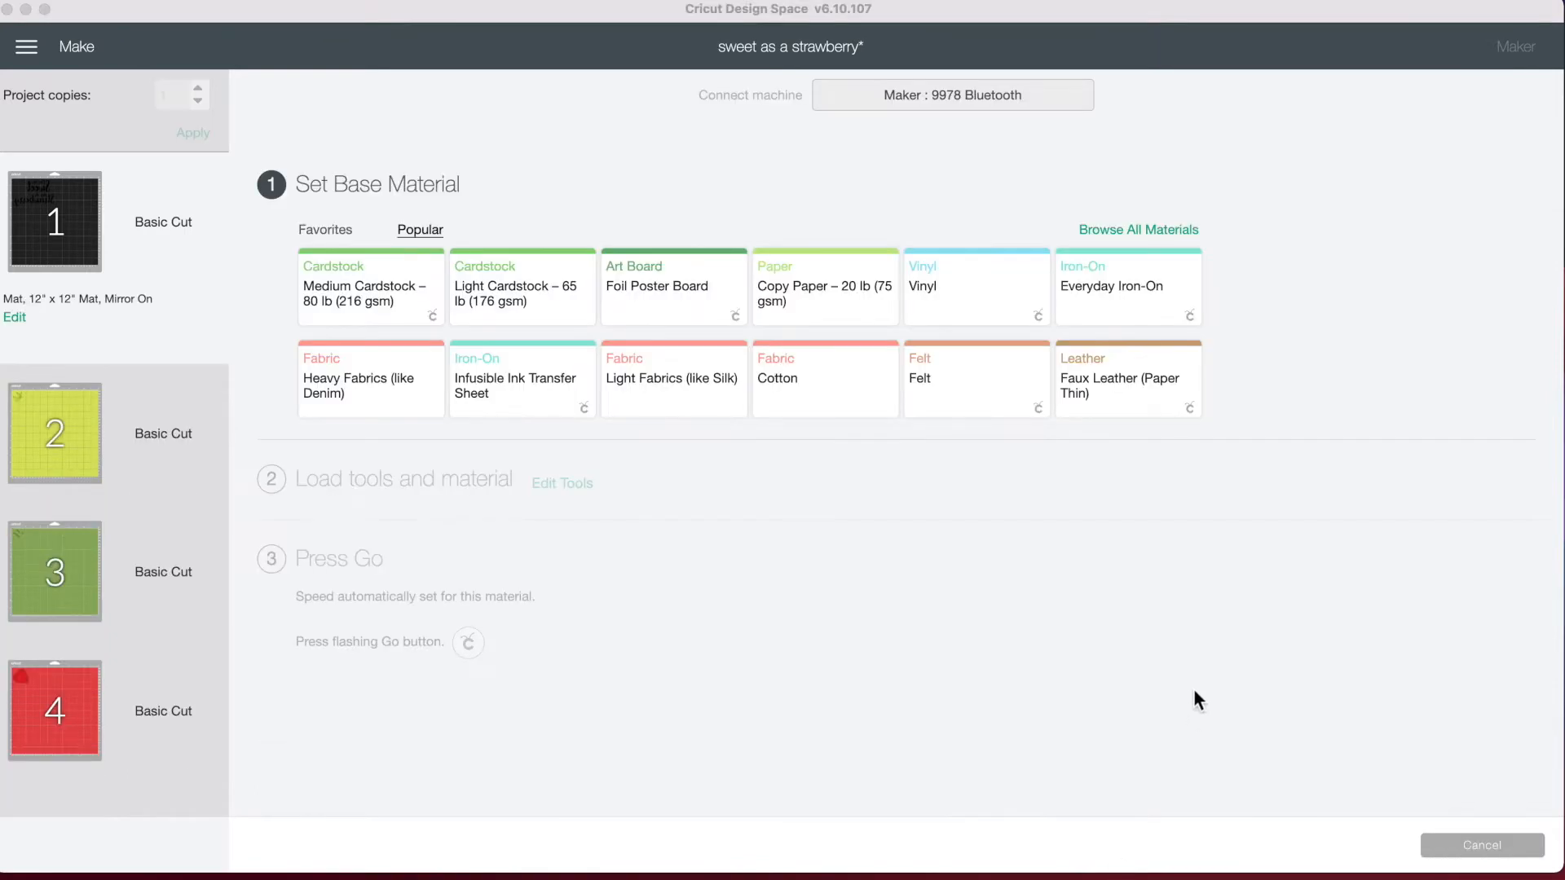
left_click(1122, 295)
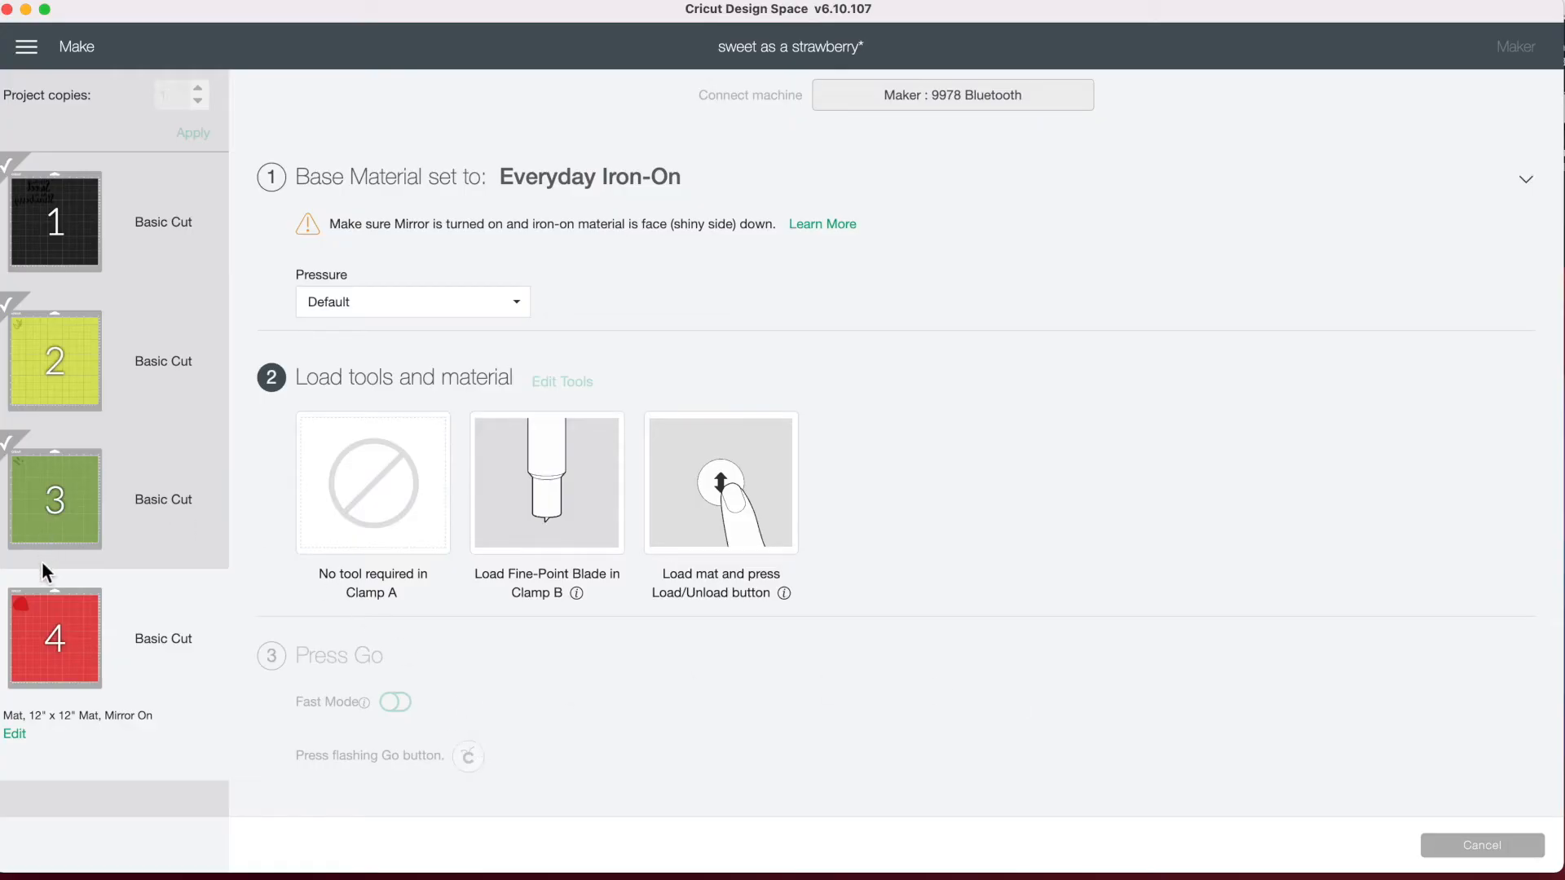
Search all materials for "glitter" and set the red strawberry mat's base material to Glitter Iron-On
left_click(518, 187)
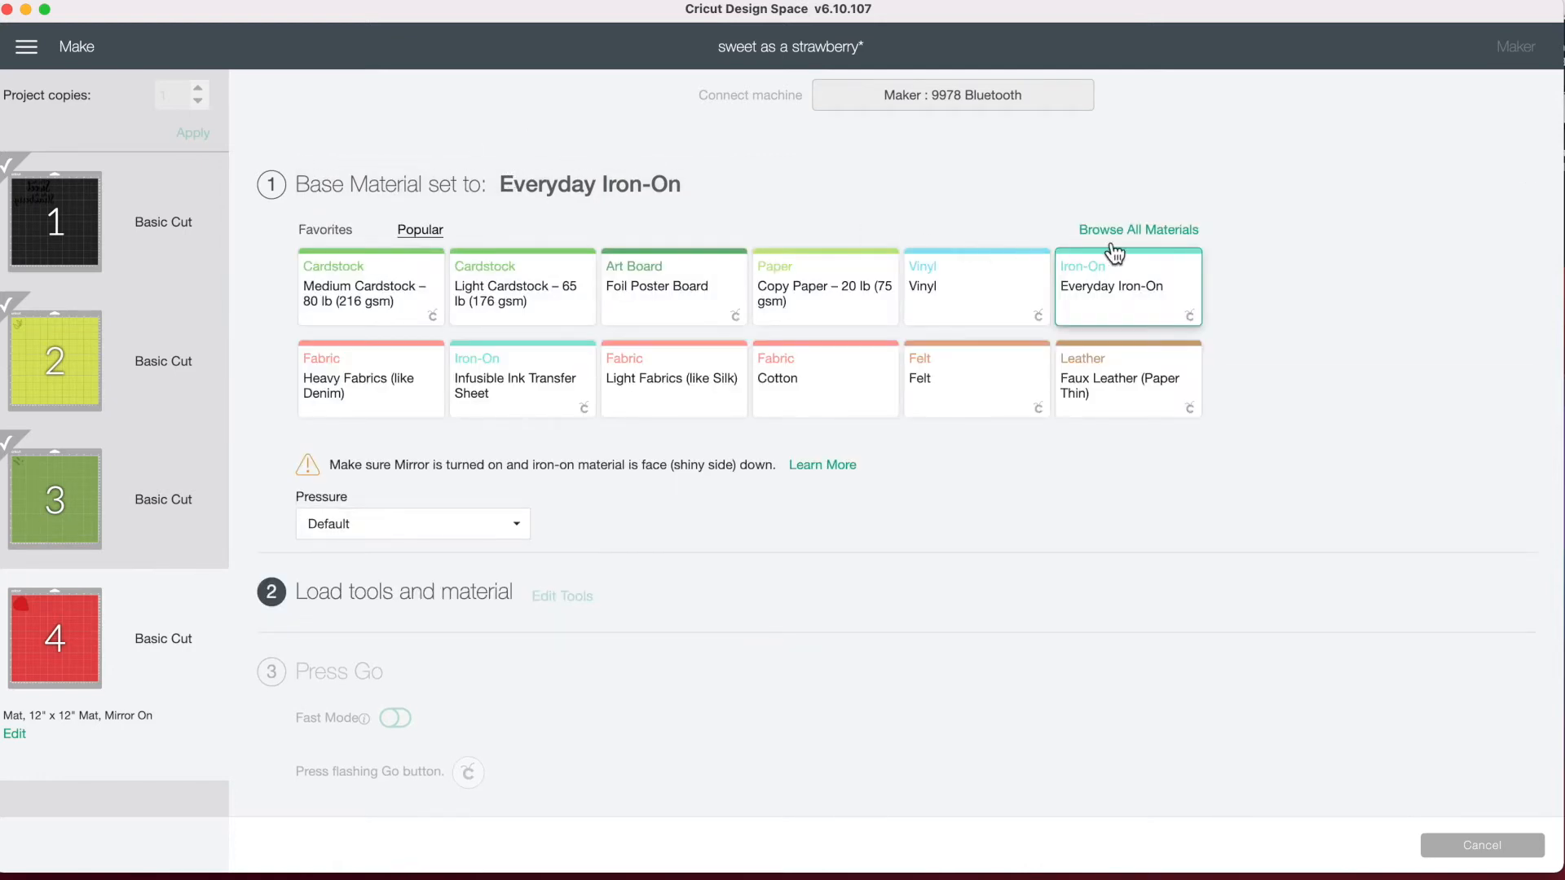
left_click(1129, 237)
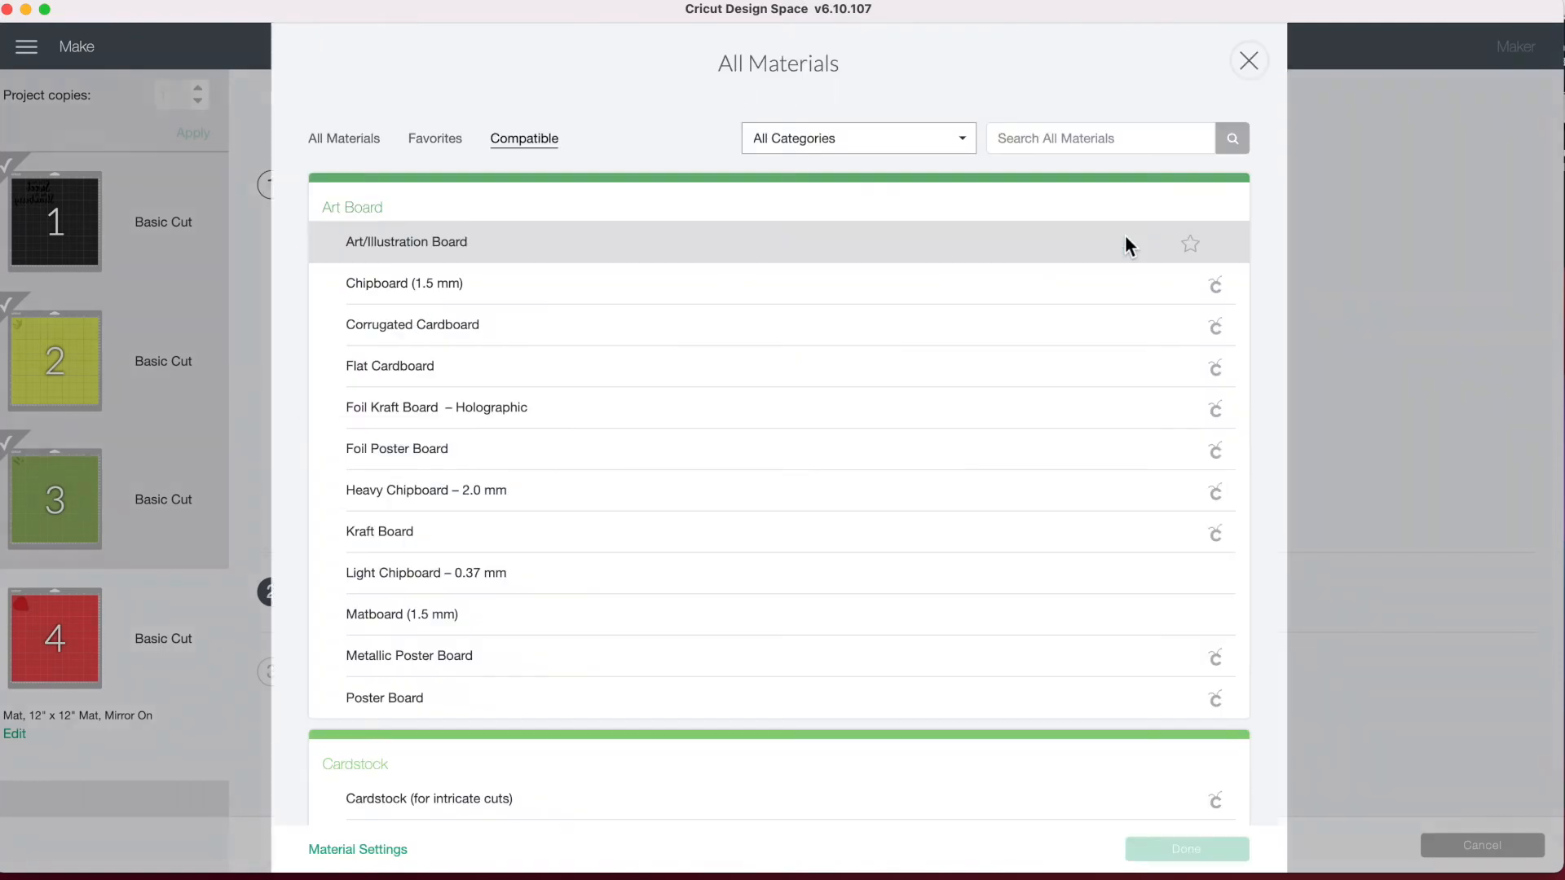
left_click(1057, 148)
type("glitter")
key("Return")
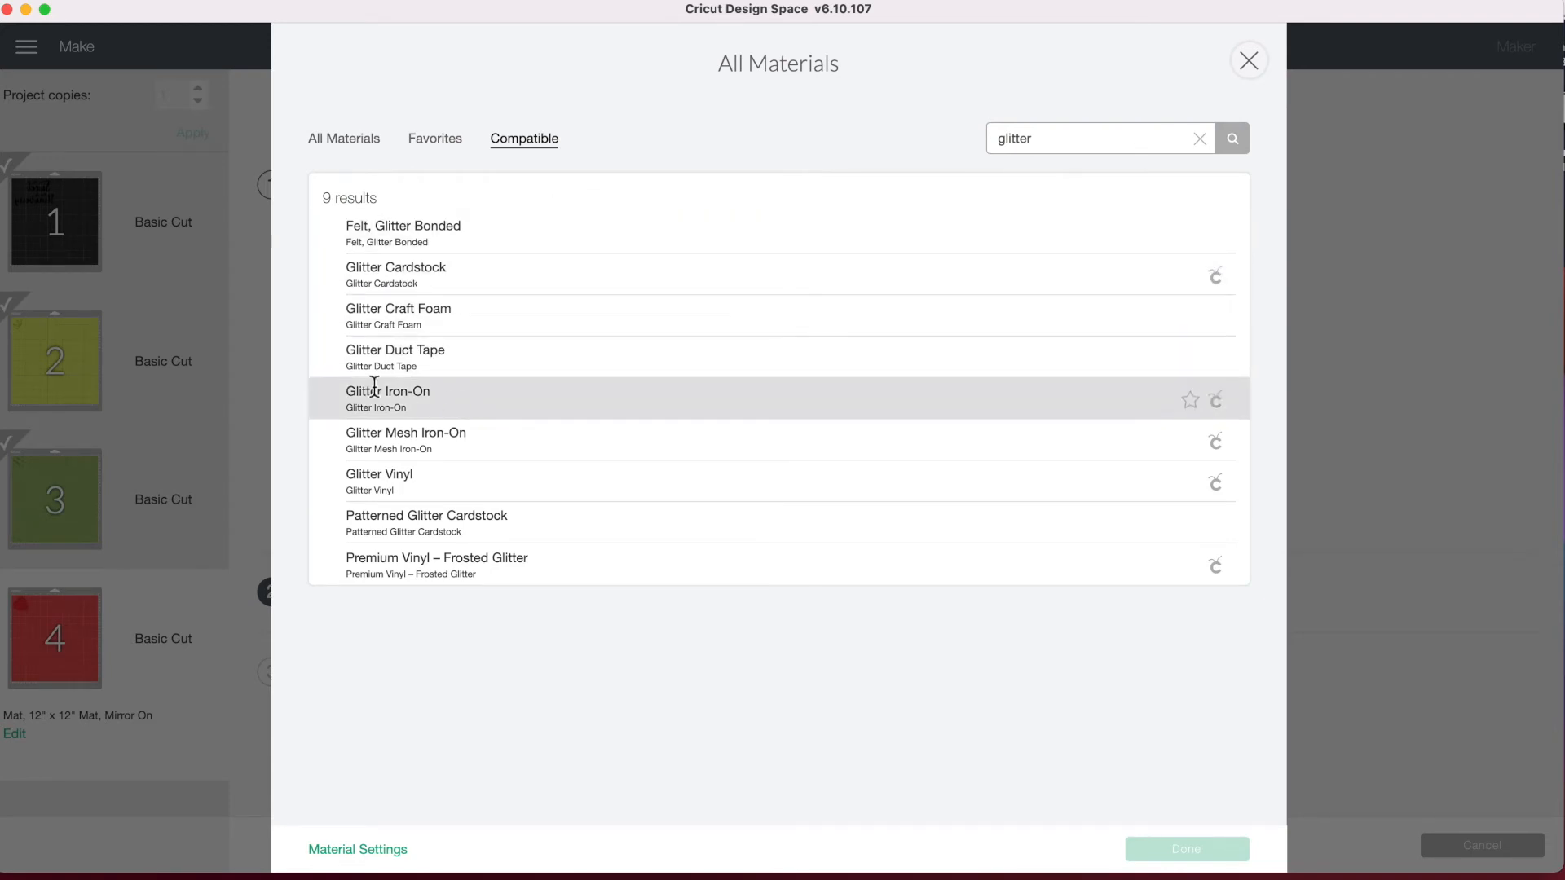
left_click(425, 406)
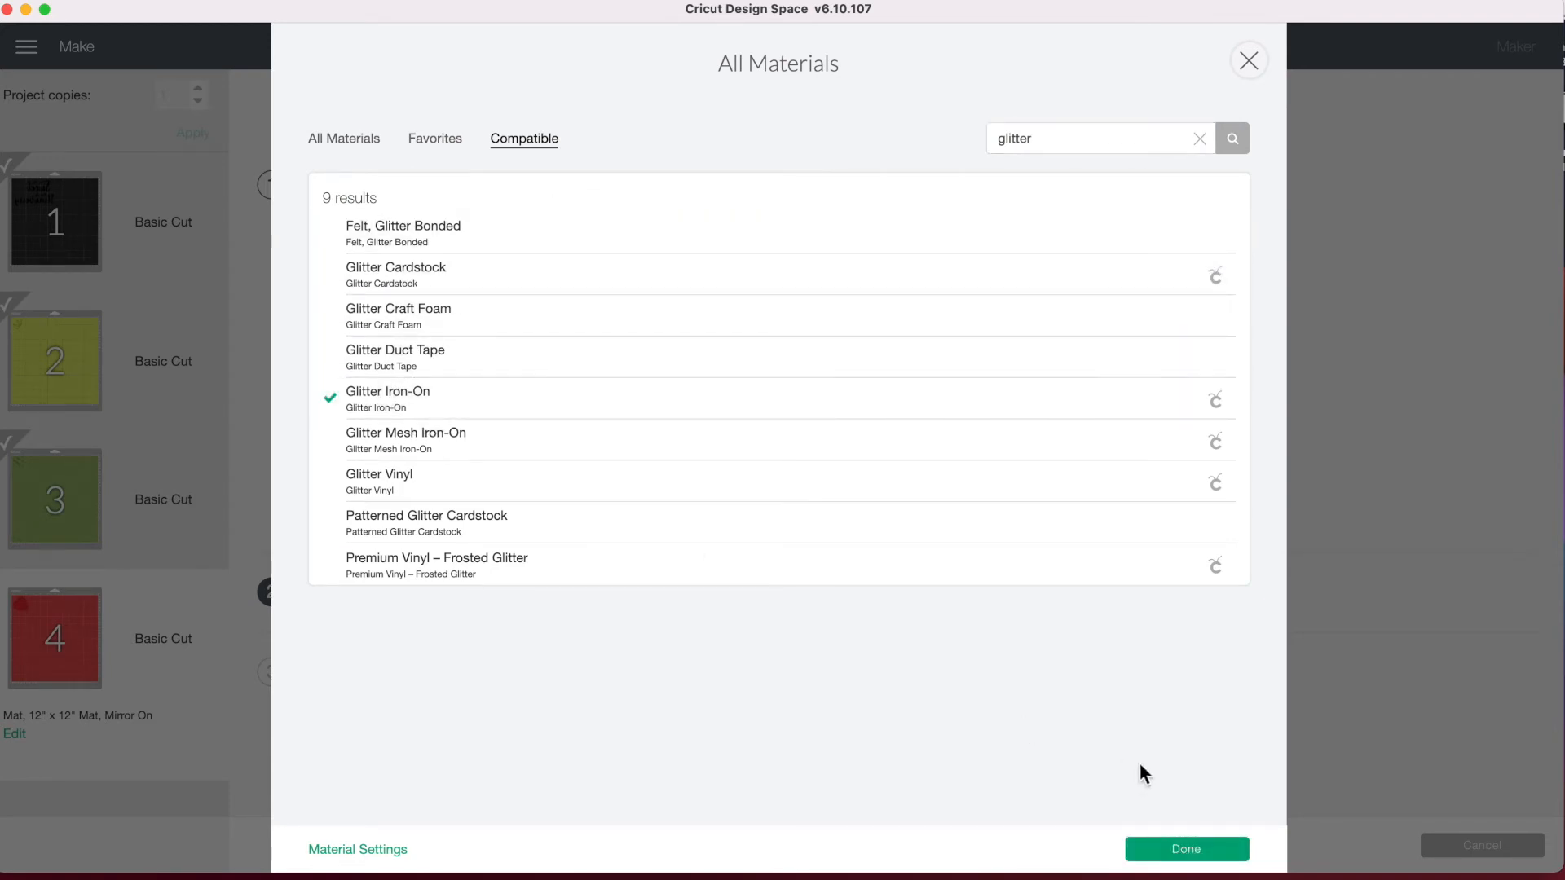
left_click(1212, 856)
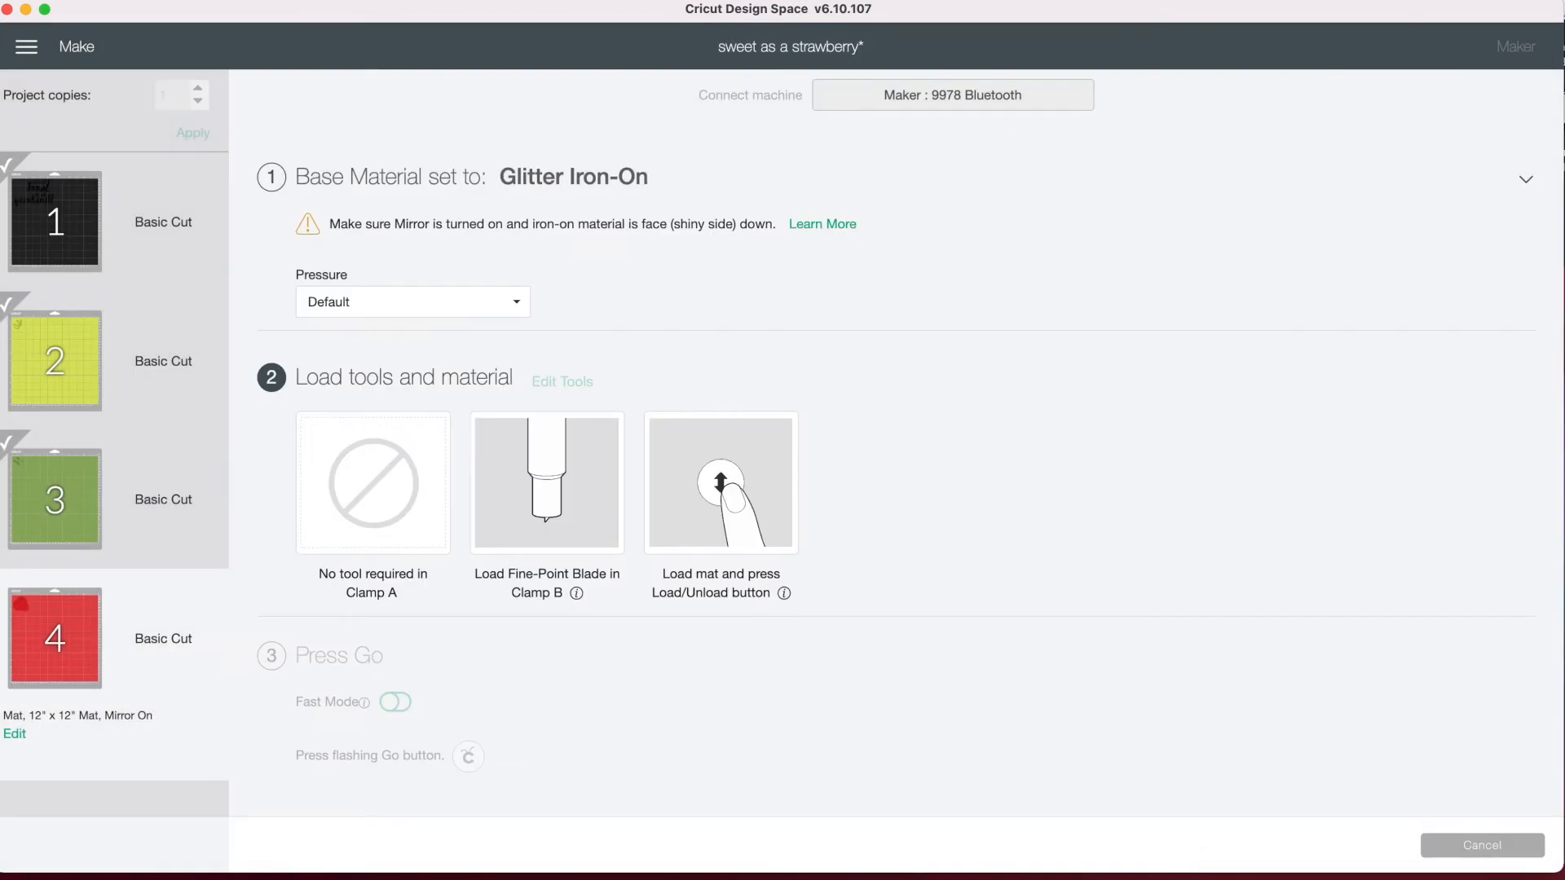